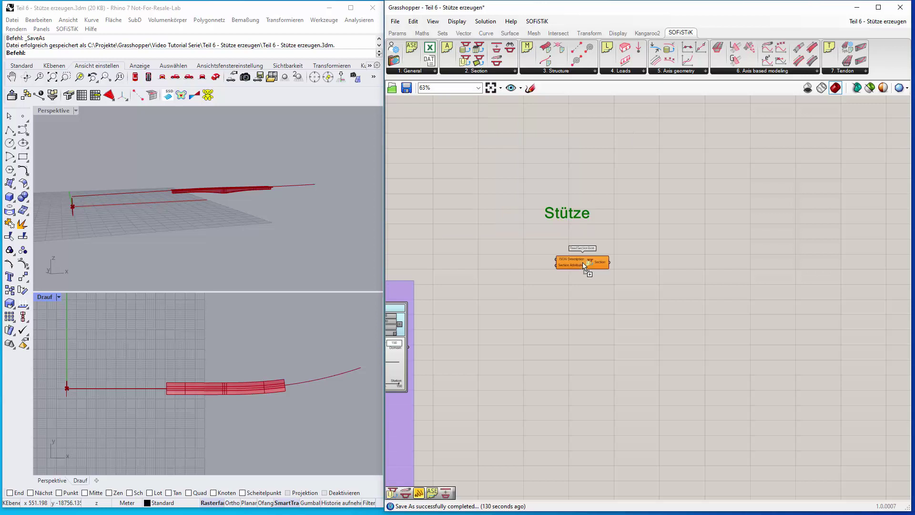
Step: Add a text panel containing "Rectangular [mm].json" beside the ReadSectionJson component under the Stütze heading
scroll(587, 262, up, 2)
right_drag(599, 338, 714, 348)
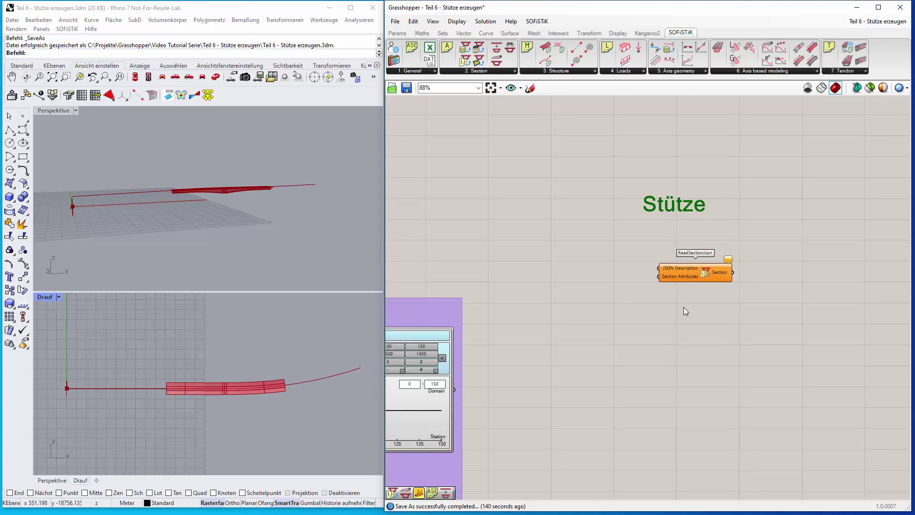
double_click(579, 276)
text(panel)
key(Return)
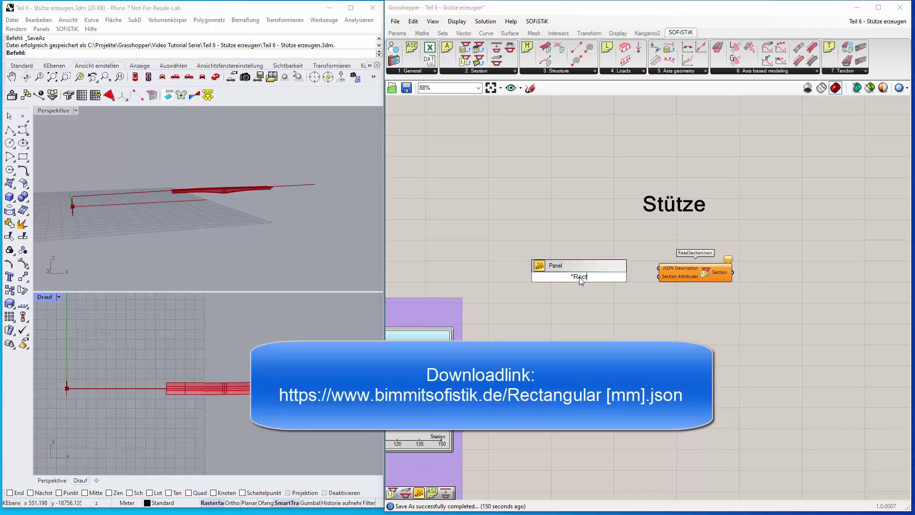
click(581, 281)
text("Rectangular [mm].json)
key(Return)
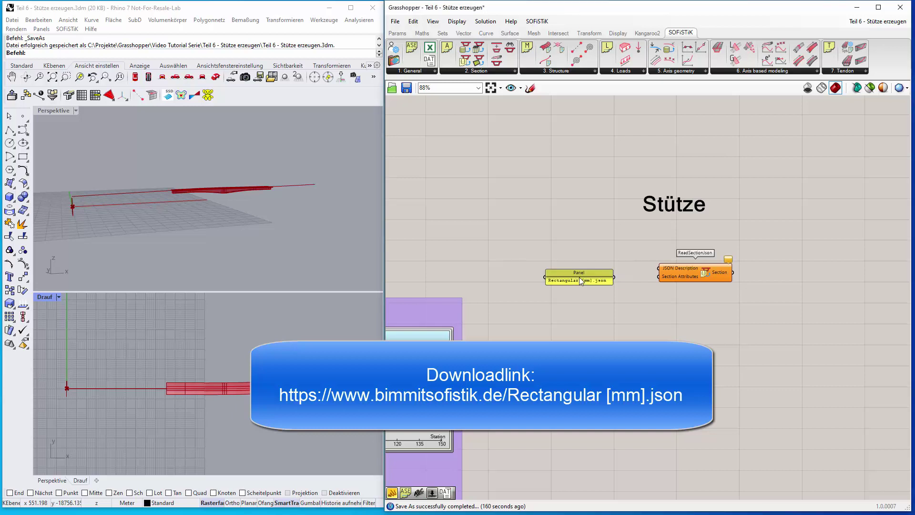
Step: Connect the Rectangular [mm].json panel to the JSON Description input of ReadSectionJson
scroll(751, 295, up, 2)
drag(651, 262, 651, 271)
drag(536, 267, 640, 276)
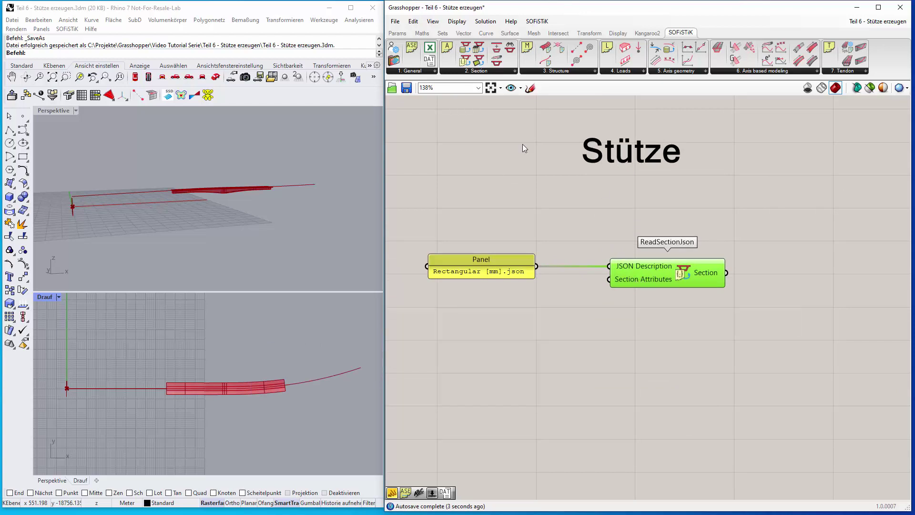
Step: Place a View Section component after ReadSectionJson and connect the Section output to its Section input
click(514, 72)
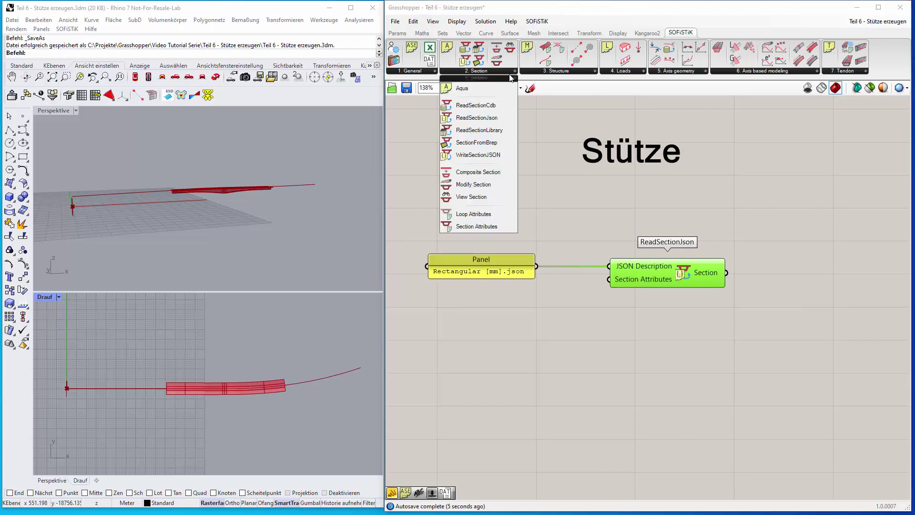
click(494, 197)
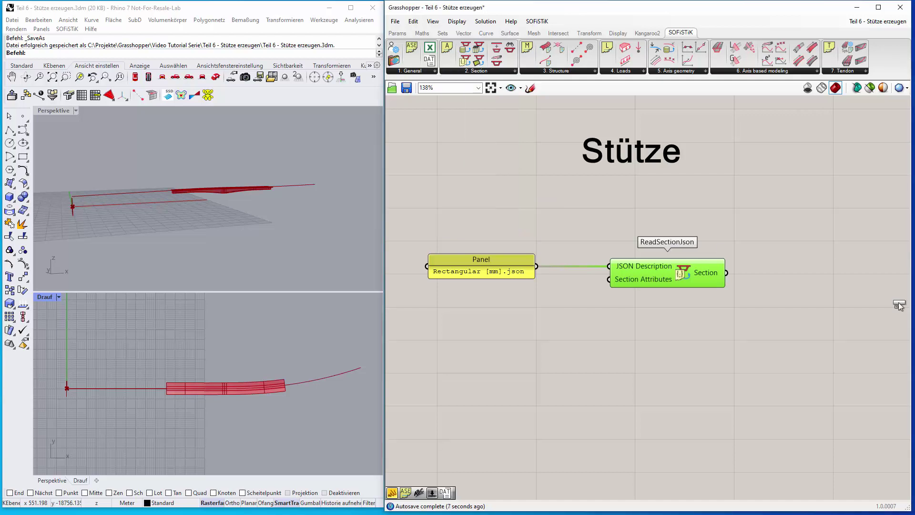
click(811, 254)
drag(732, 273, 760, 248)
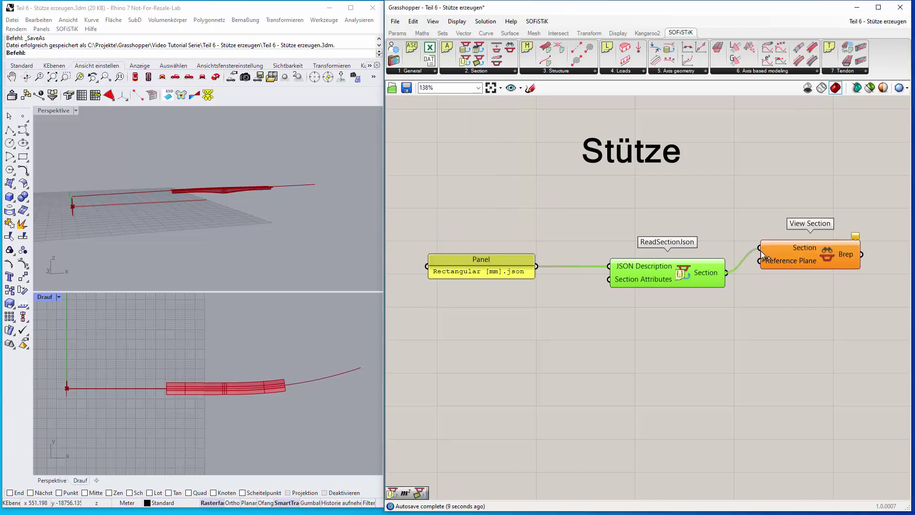
Step: Examine the rectangular column section and its corner points at the origin in the Rhino perspective view
scroll(122, 419, down, 4)
scroll(76, 394, up, 4)
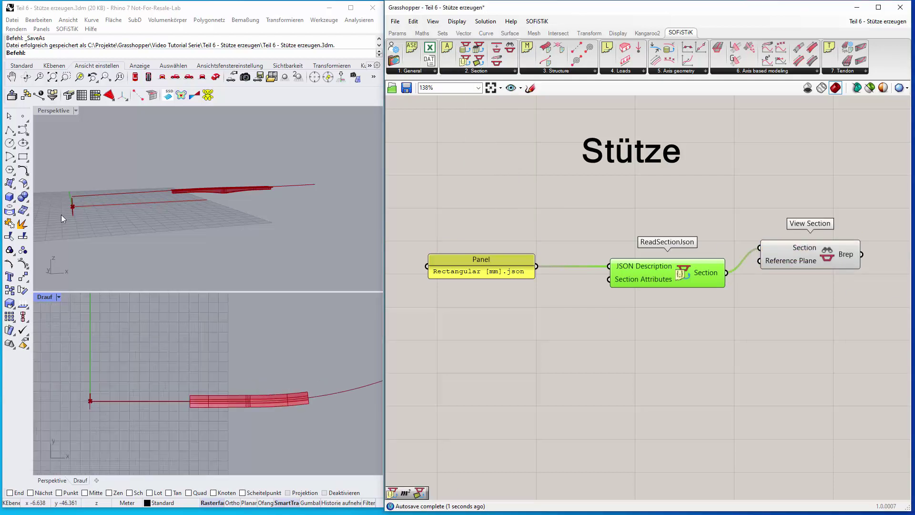
click(66, 200)
scroll(66, 200, up, 15)
right_drag(73, 241, 213, 230)
scroll(211, 218, up, 3)
scroll(211, 218, up, 4)
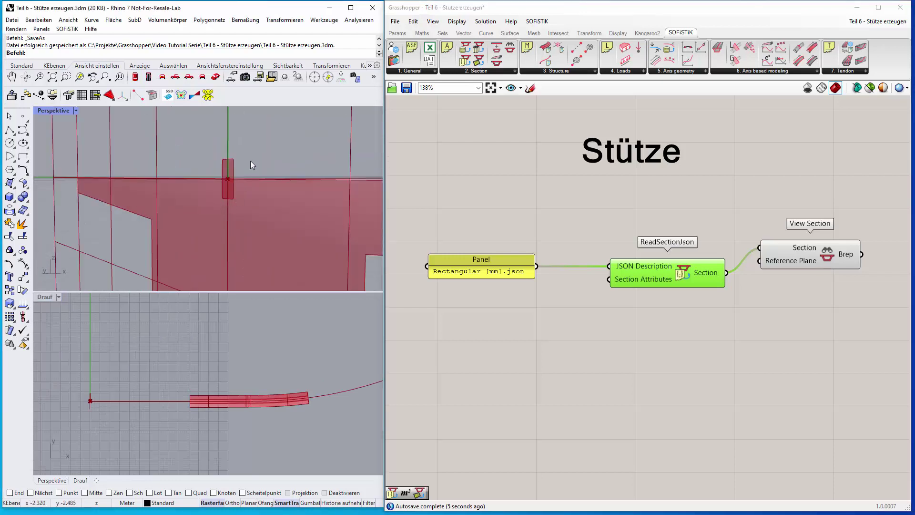
click(792, 260)
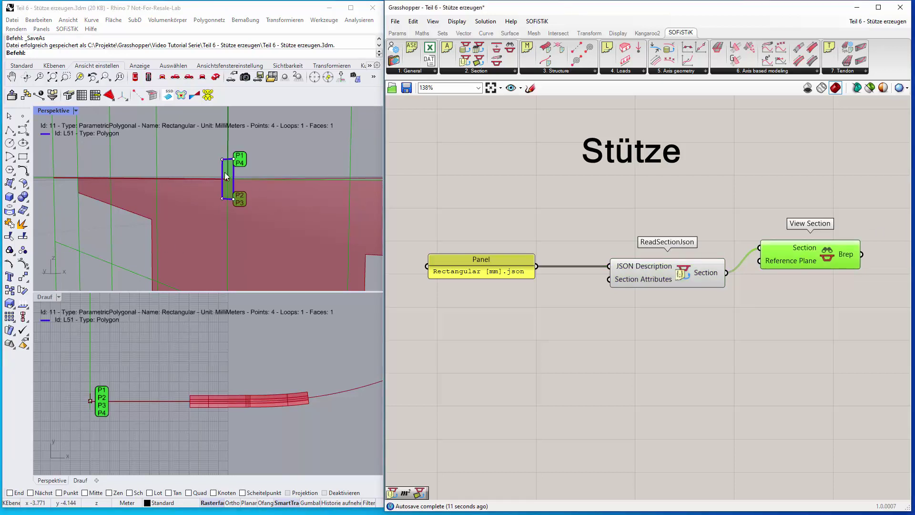
scroll(238, 179, down, 5)
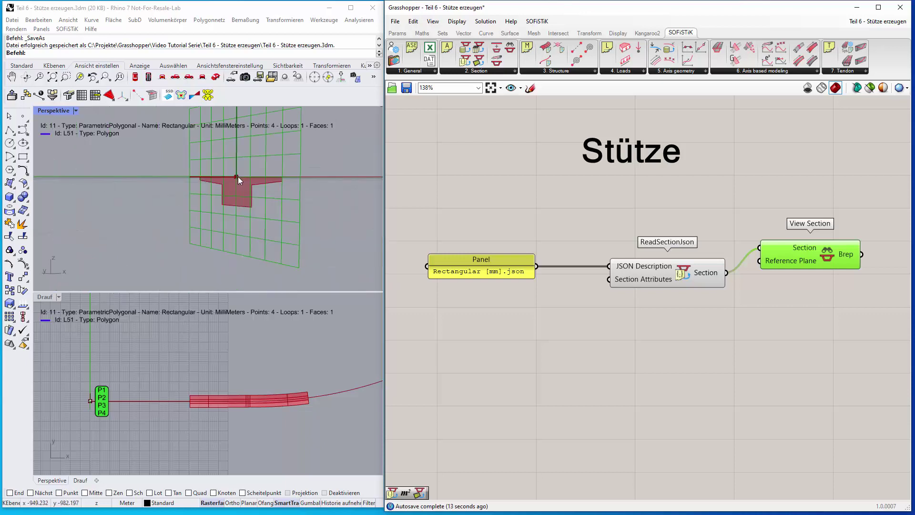
scroll(231, 177, up, 6)
right_drag(197, 199, 233, 189)
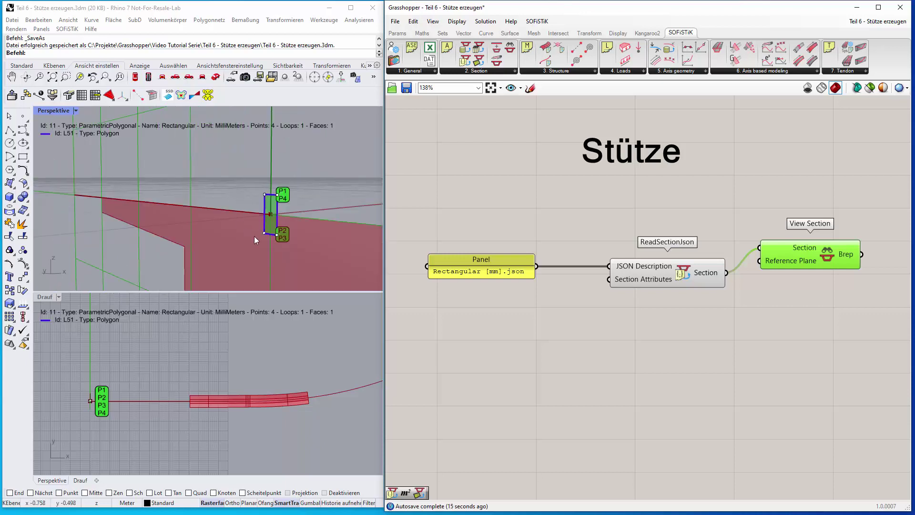
right_drag(326, 201, 326, 199)
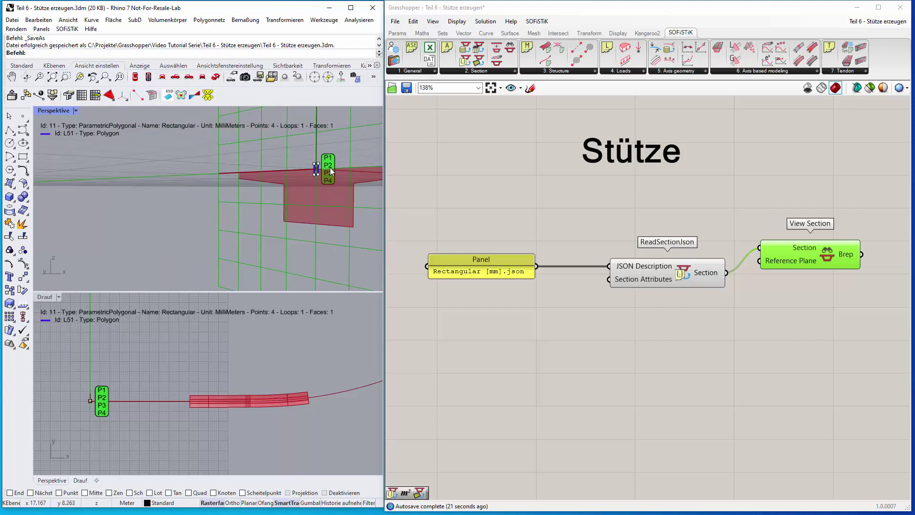
Step: Turn off the preview of the View Section component in the Querschnittsdefinition Überbau group
scroll(567, 234, down, 6)
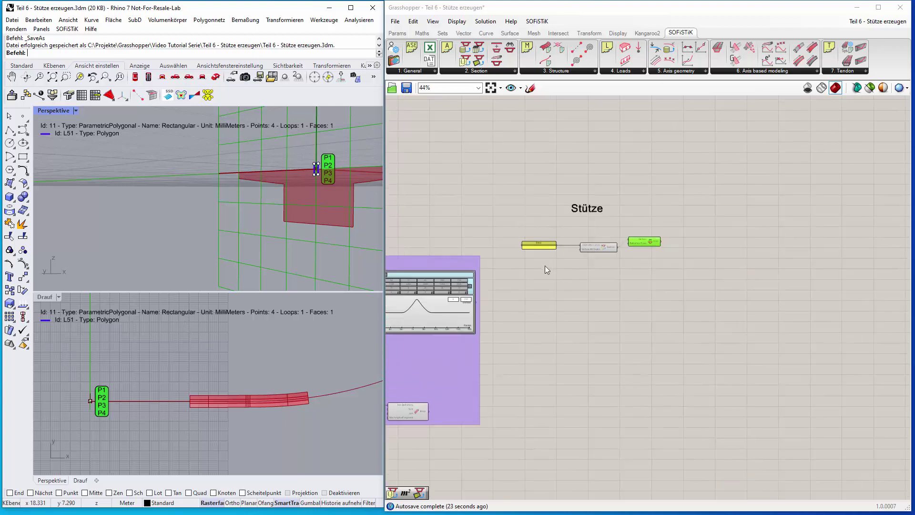
right_drag(547, 317, 761, 315)
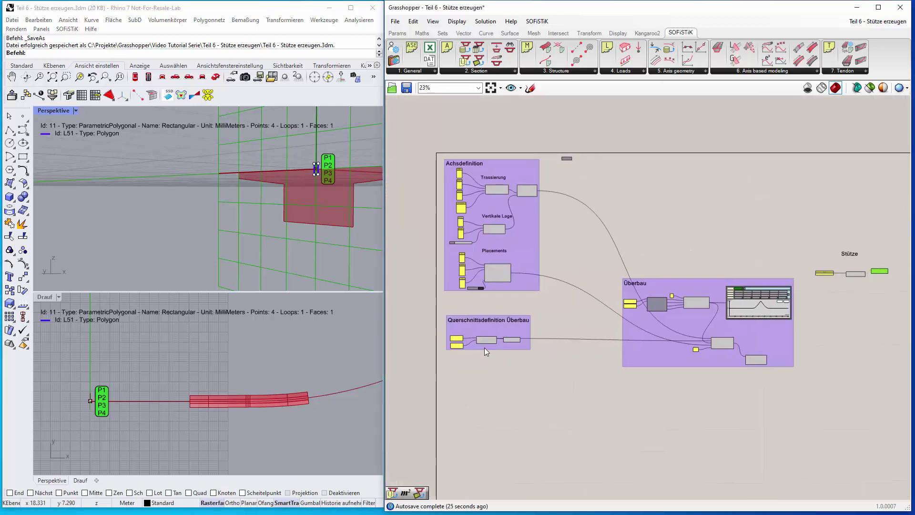
scroll(485, 347, up, 8)
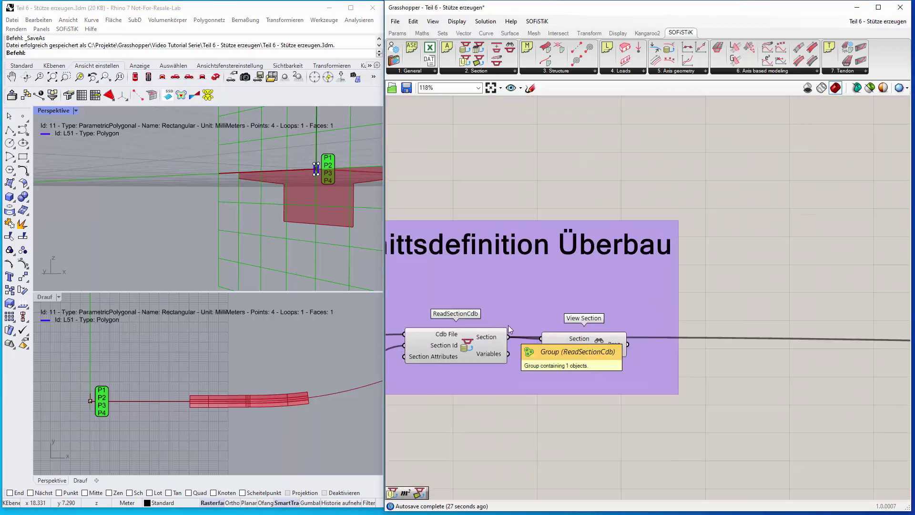
click(575, 340)
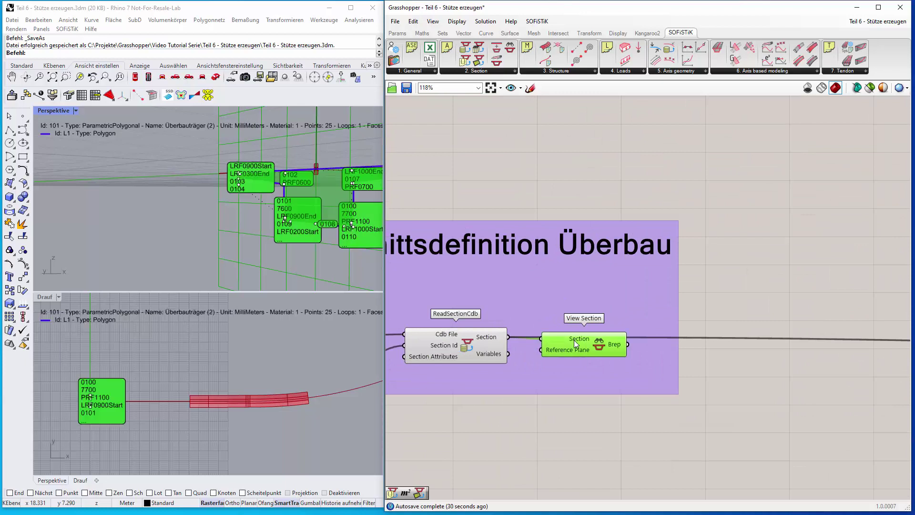
scroll(575, 340, down, 5)
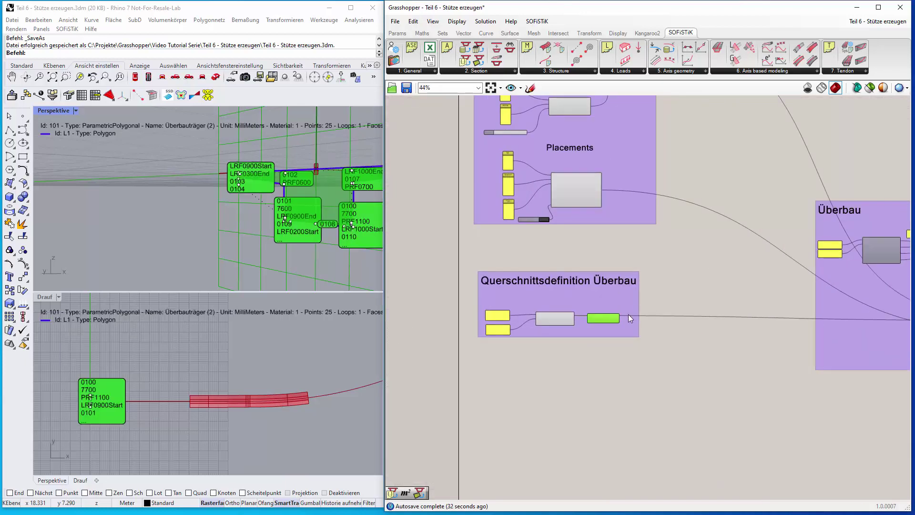
scroll(625, 348, up, 2)
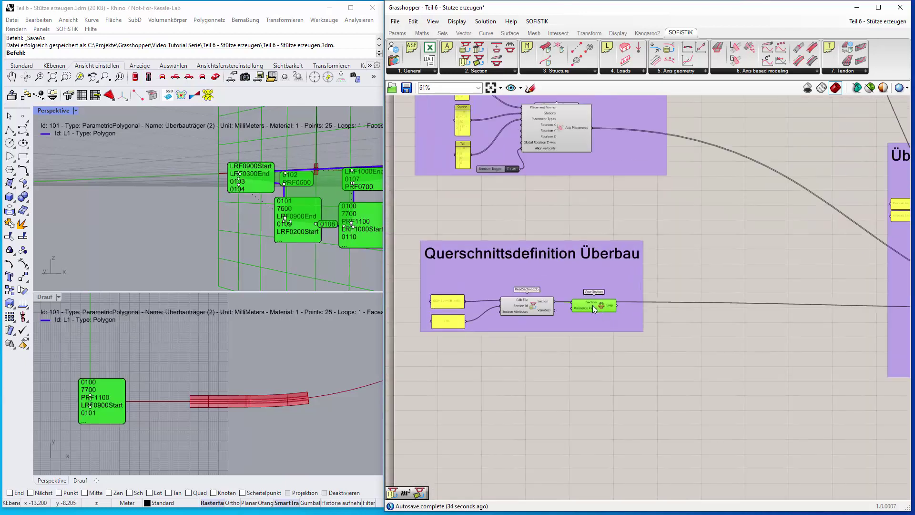
mouse_move(592, 304)
scroll(591, 304, up, 2)
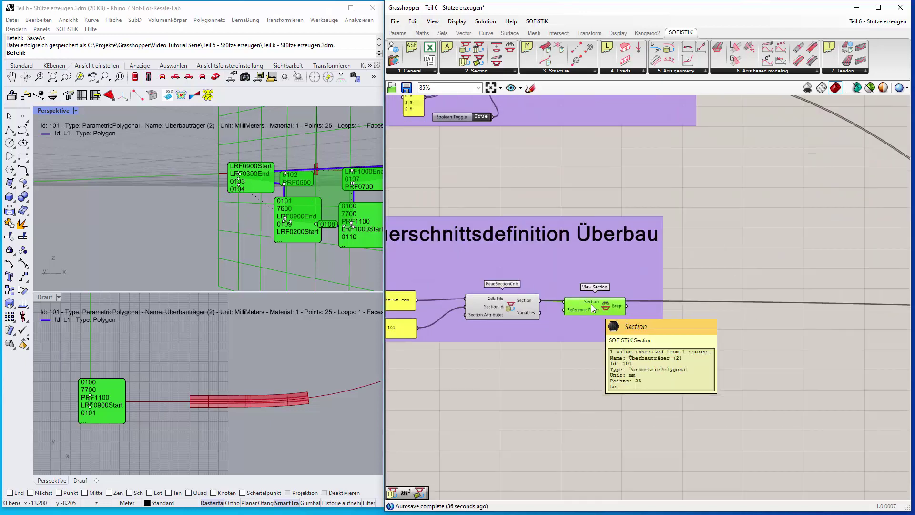
middle_click(593, 308)
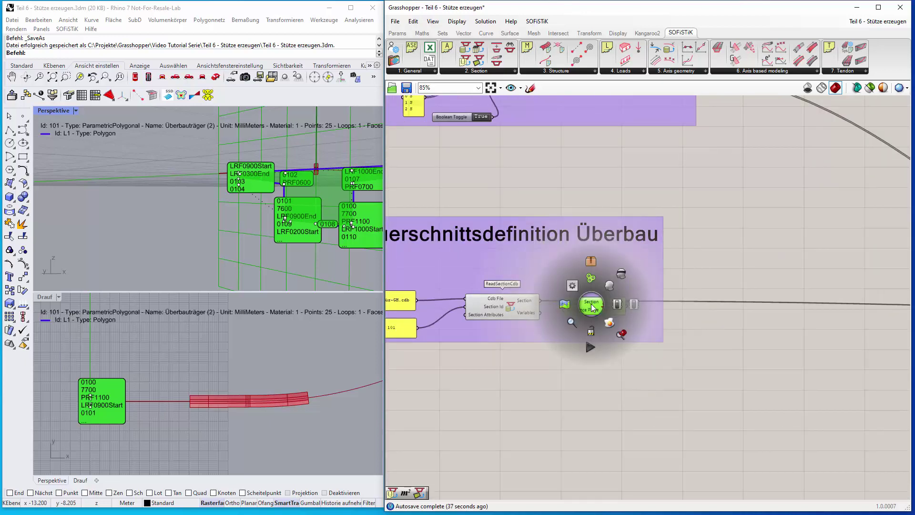
click(622, 274)
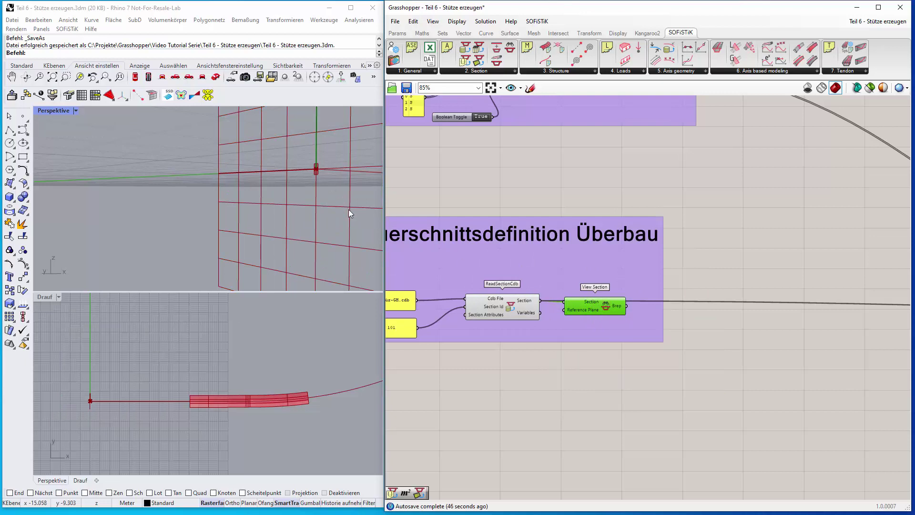
Step: Select the column's View Section component under the Stütze heading and examine the rectangular section up close in the perspective view
scroll(712, 285, down, 1)
scroll(709, 286, down, 9)
right_drag(668, 346, 433, 357)
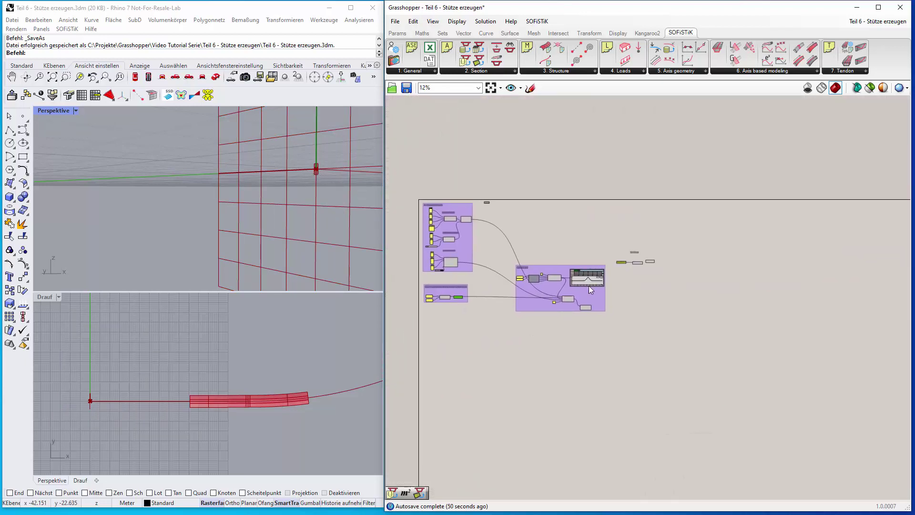
scroll(643, 255, up, 8)
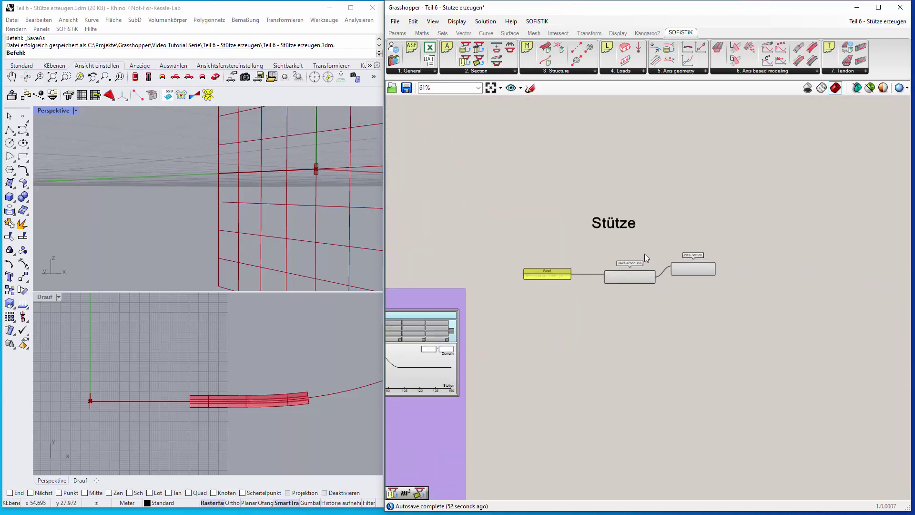
scroll(644, 254, up, 5)
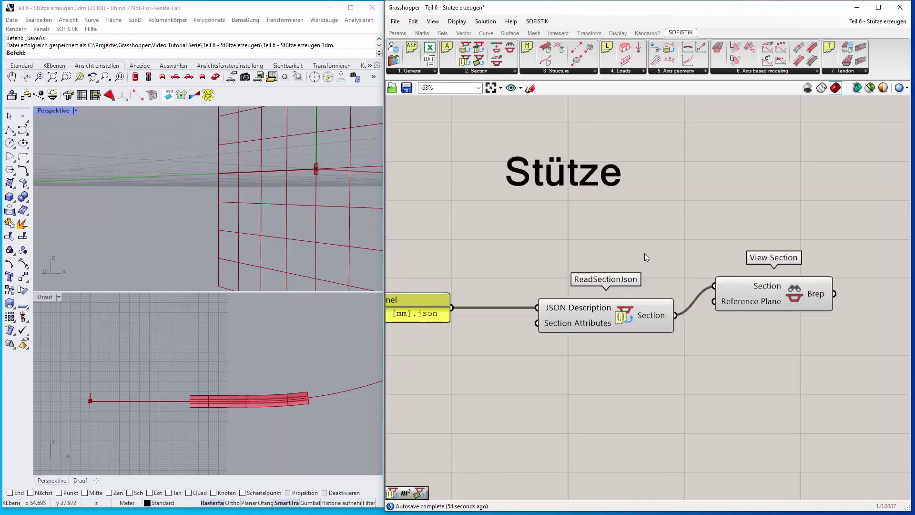
right_drag(628, 356, 711, 330)
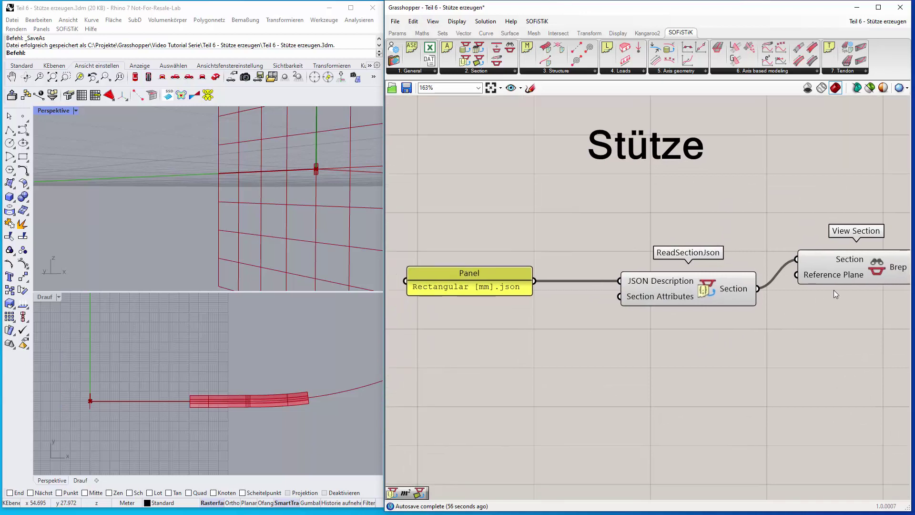
click(835, 276)
scroll(338, 169, up, 5)
right_drag(326, 167, 306, 179)
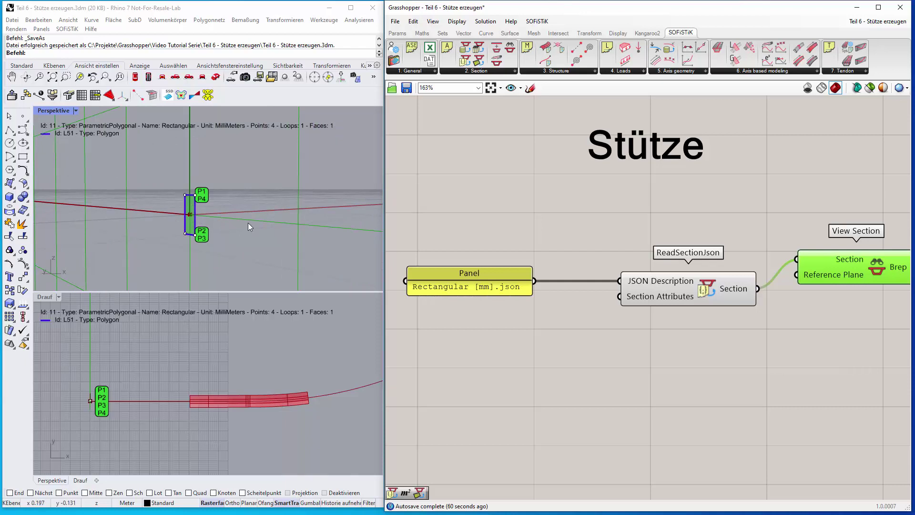
Step: Place a Modify Section component on the canvas below the column's View Section component
scroll(786, 343, down, 3)
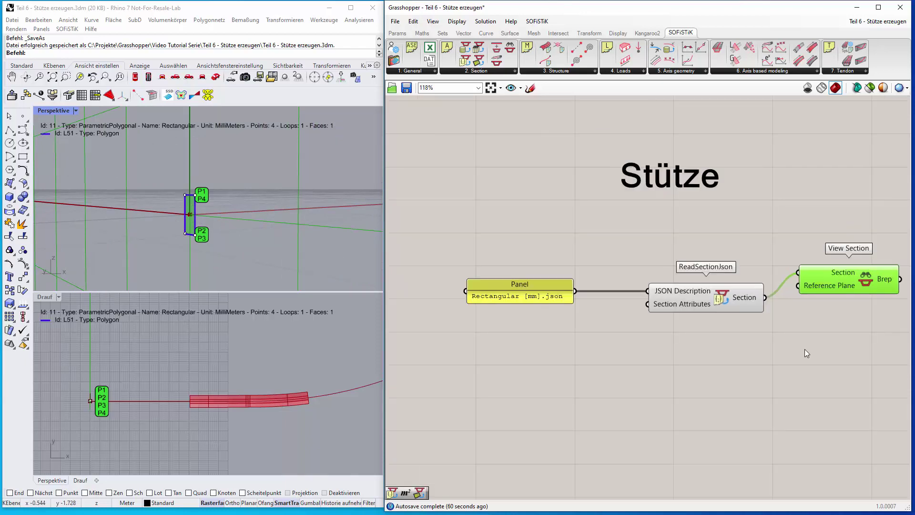
right_drag(802, 354, 733, 315)
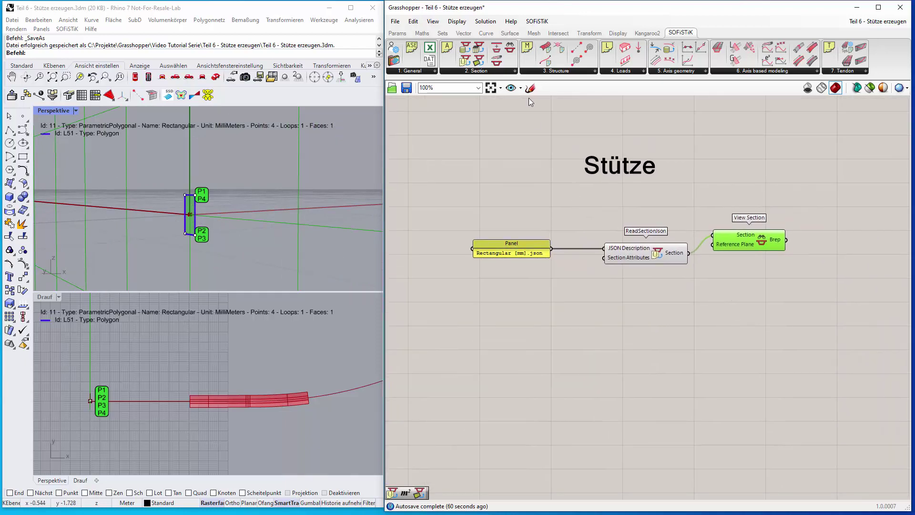
click(515, 71)
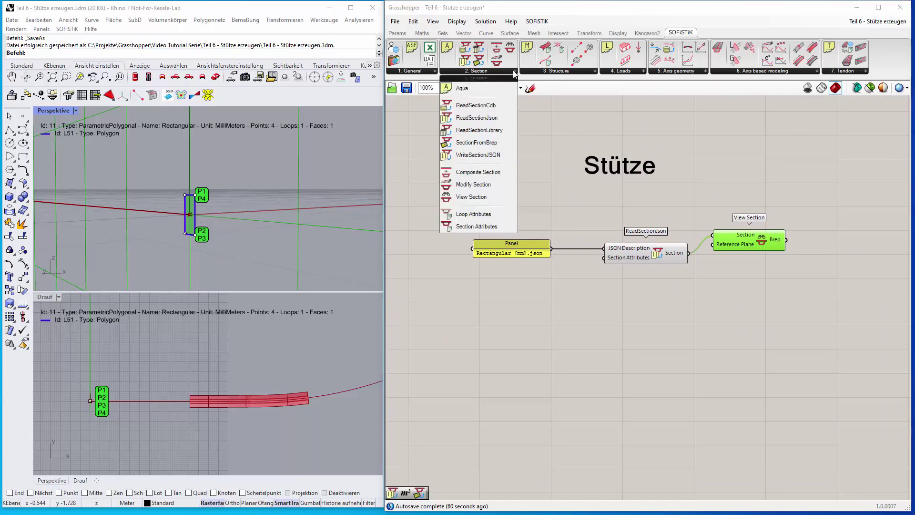
click(496, 188)
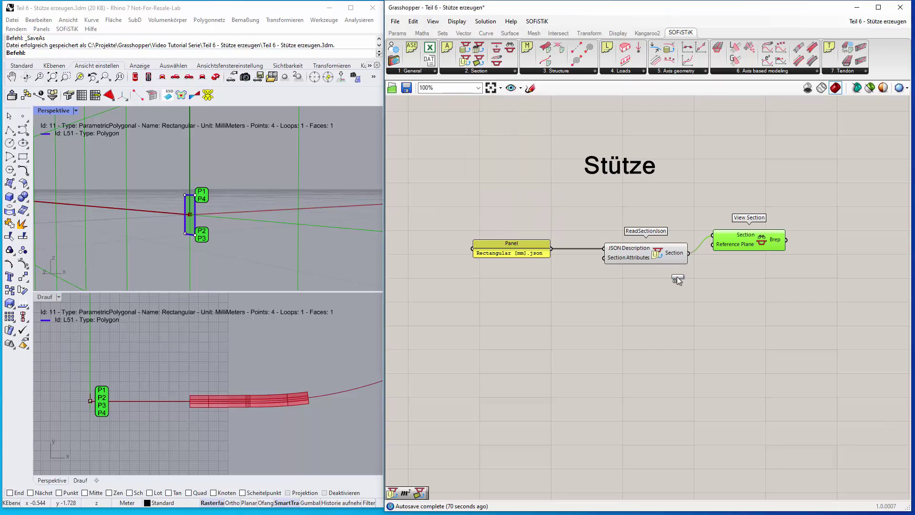
click(772, 318)
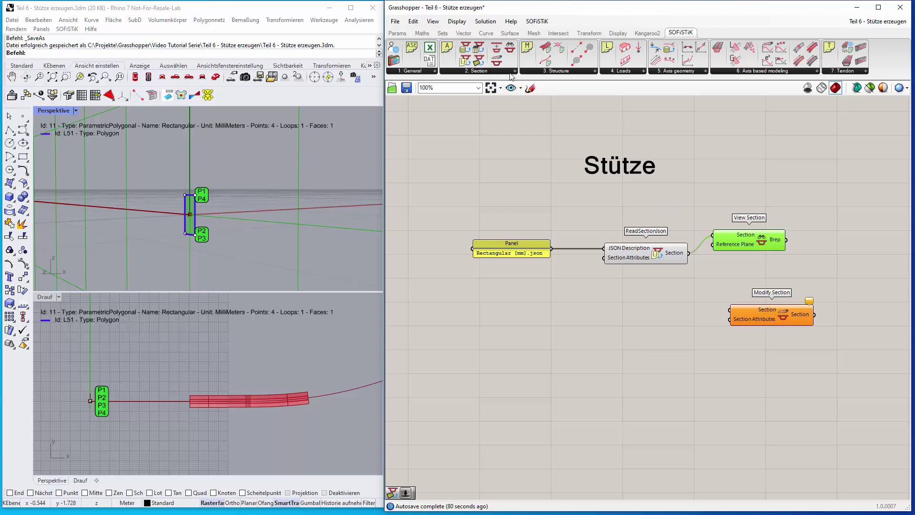
Step: Place a Section Attributes component below ReadSectionJson and shift Modify Section away from it to leave more space between them
click(514, 71)
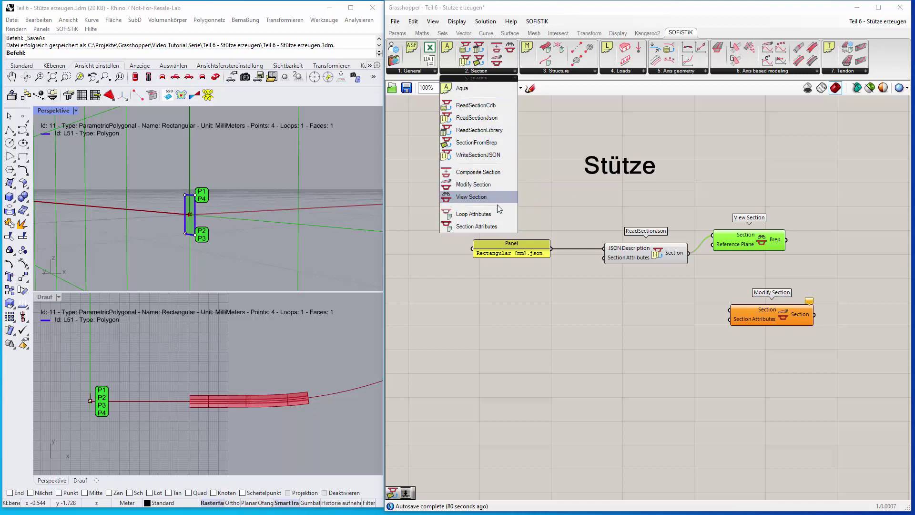
drag(477, 227, 665, 333)
drag(753, 308, 784, 312)
drag(658, 332, 651, 341)
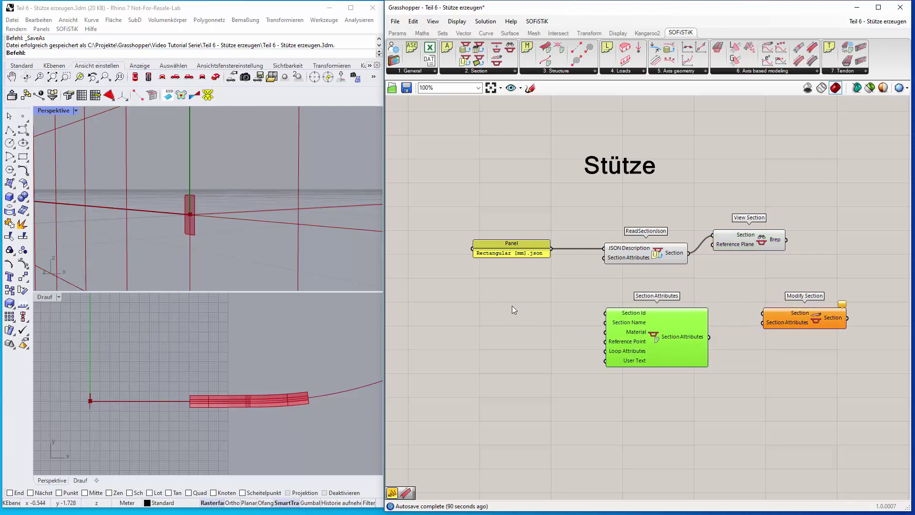
Step: Add a panel with the value 1 beside the Section Attributes component and connect it to the Section Id input
click(521, 245)
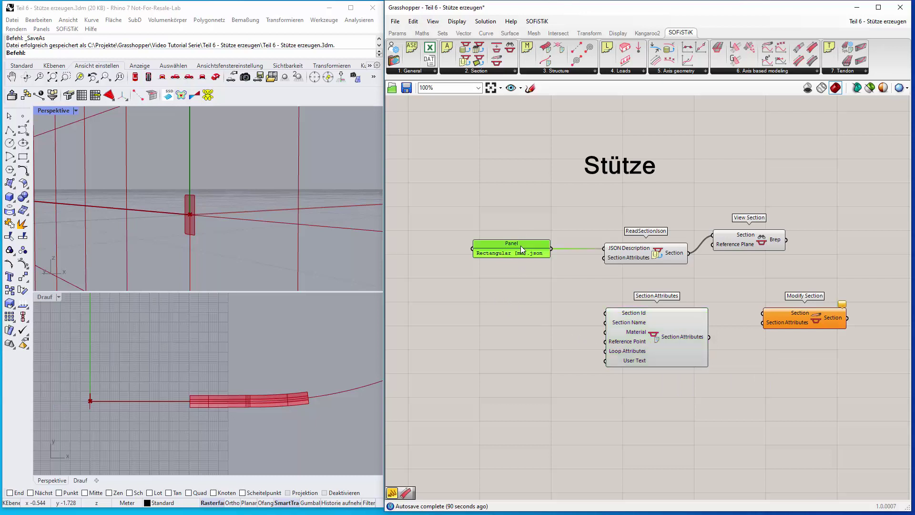
double_click(524, 308)
text(panel)
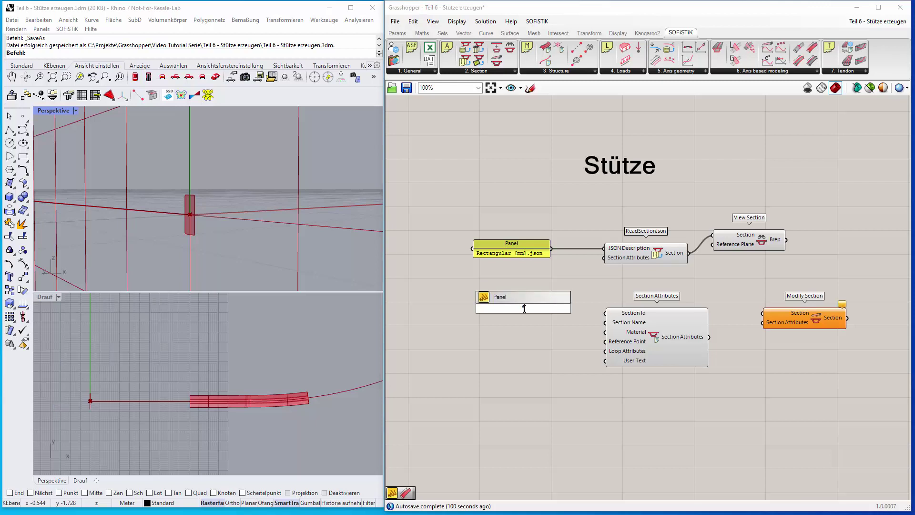
key(Return)
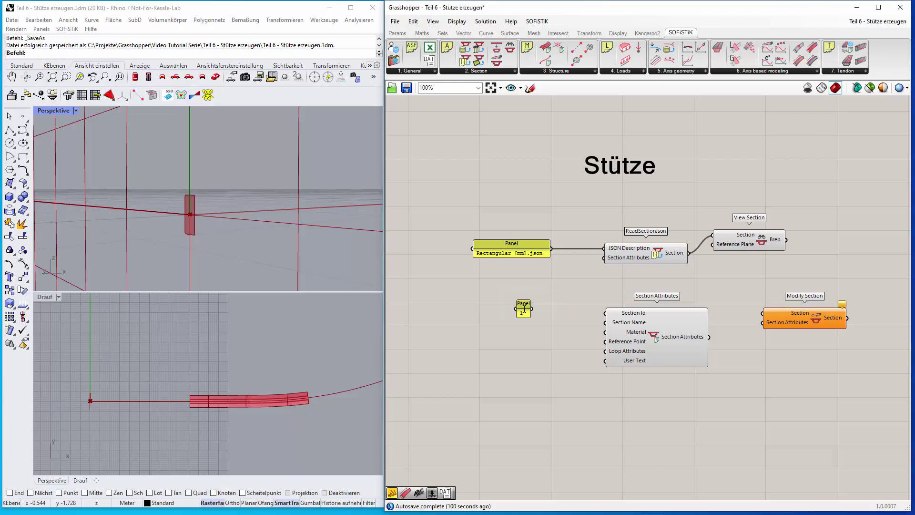
drag(532, 309, 606, 313)
Step: Duplicate the panel below, set its text to "Stützenquerschnitt", widen it to fit and connect it to the Section Name input
drag(526, 314, 523, 338)
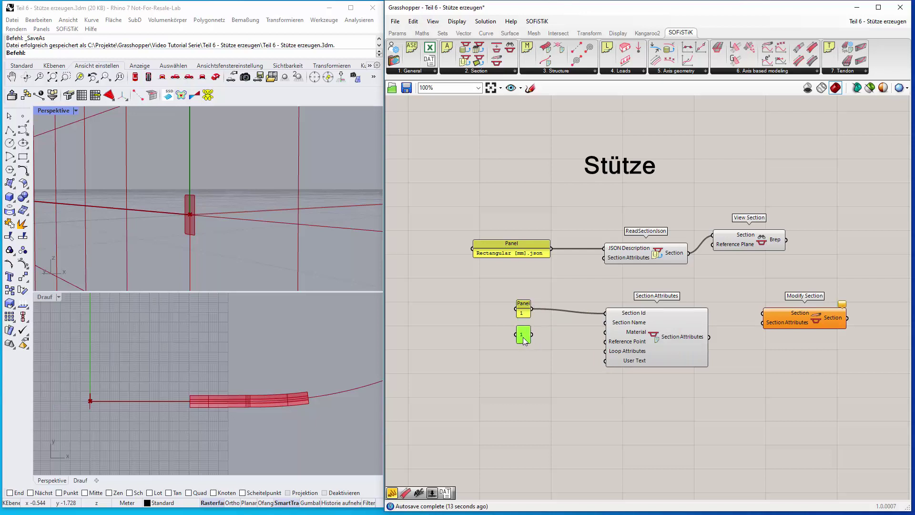
double_click(523, 338)
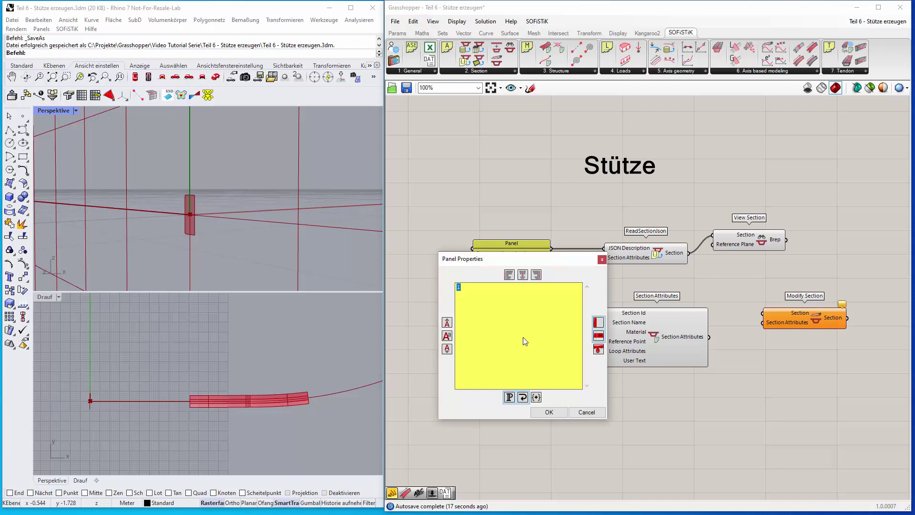
text(Stützenquerschnitt)
click(555, 413)
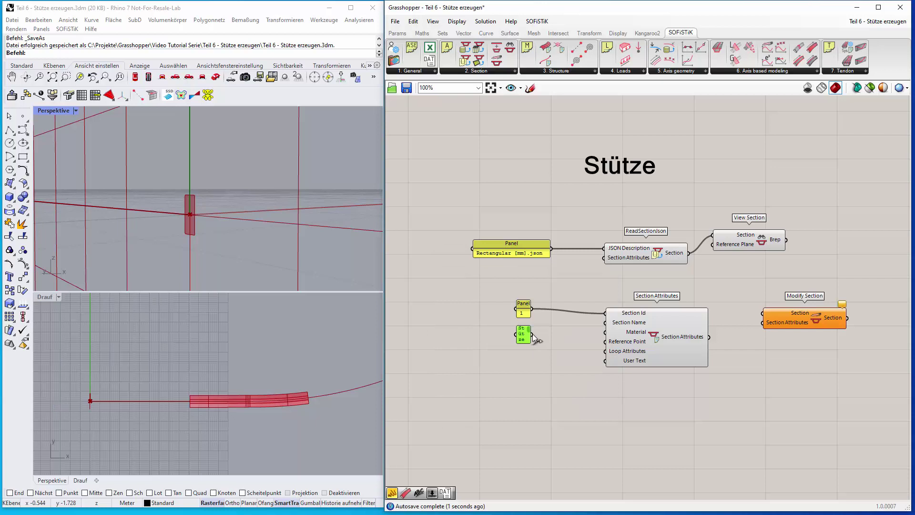
drag(517, 336, 466, 337)
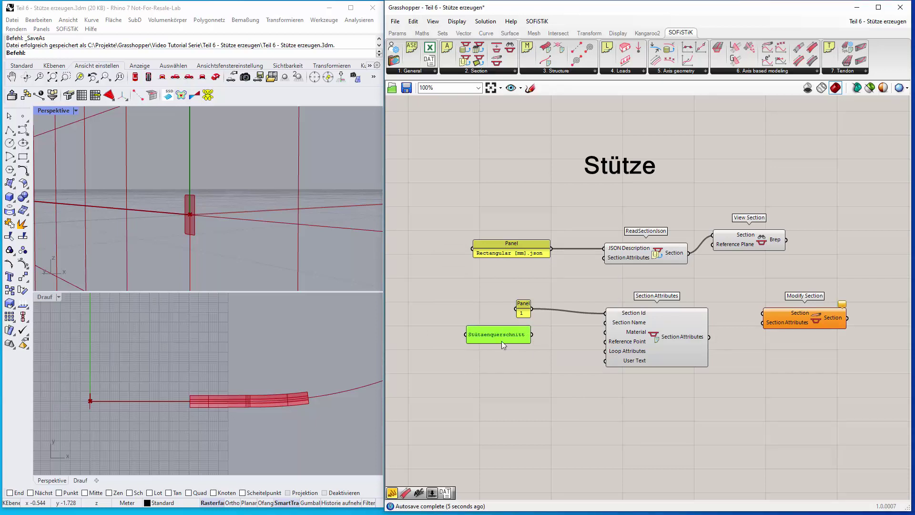
drag(532, 334, 604, 323)
drag(517, 308, 503, 308)
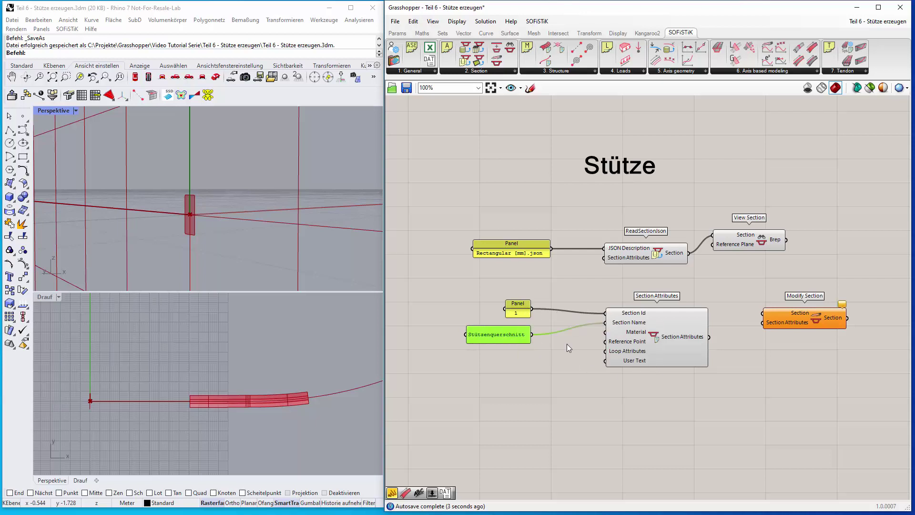
Step: Place another copy of the panel with the value 1 below the name panel and connect it to the Material input
click(523, 313)
key(ctrl+v)
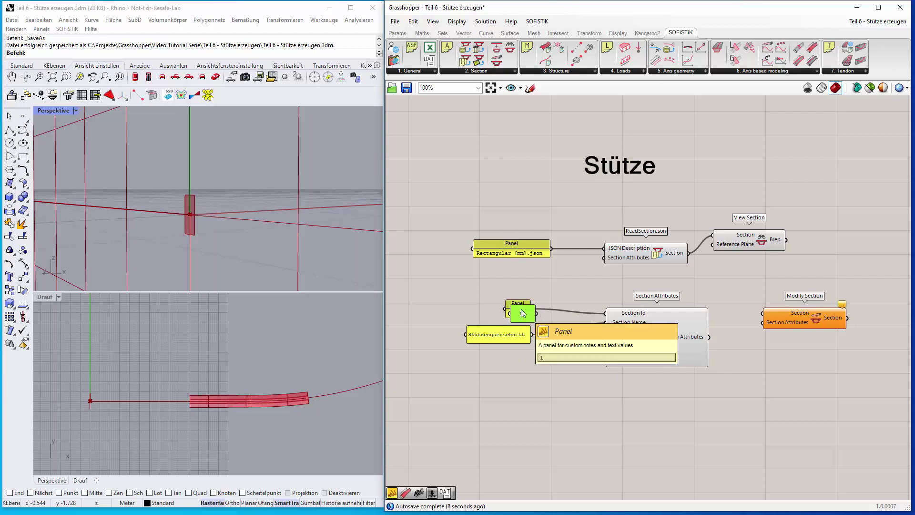
drag(533, 359, 604, 332)
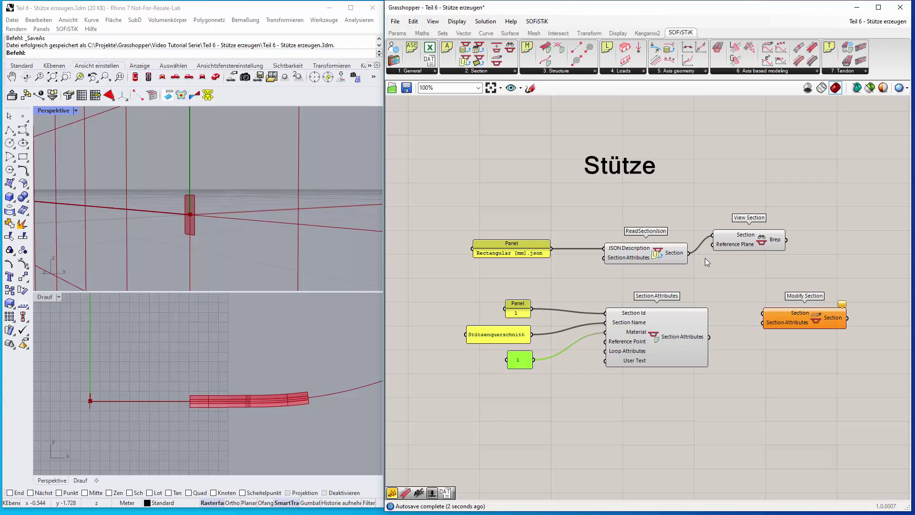
Step: Connect the ReadSectionJson section and the Section Attributes output to Modify Section, and shift Modify Section slightly away from them
mouse_move(685, 260)
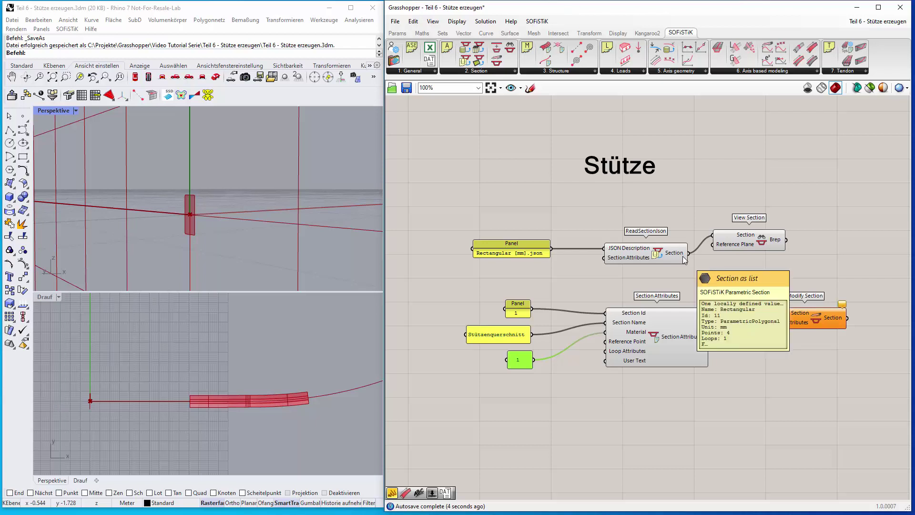
drag(689, 253, 762, 313)
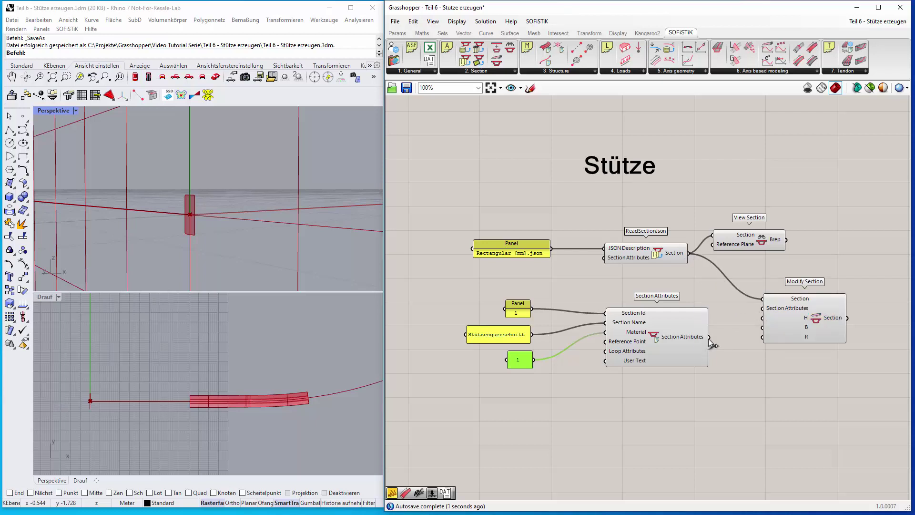
drag(711, 337, 761, 309)
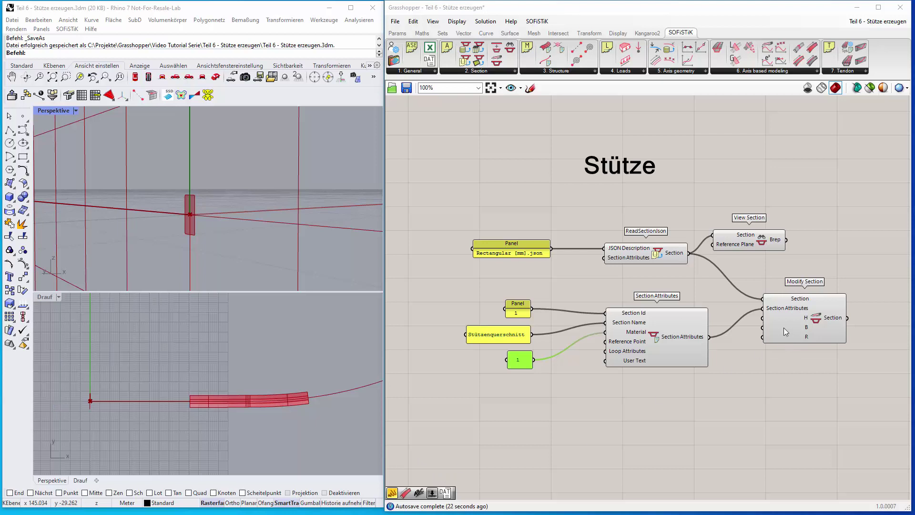
click(805, 329)
drag(790, 324, 806, 334)
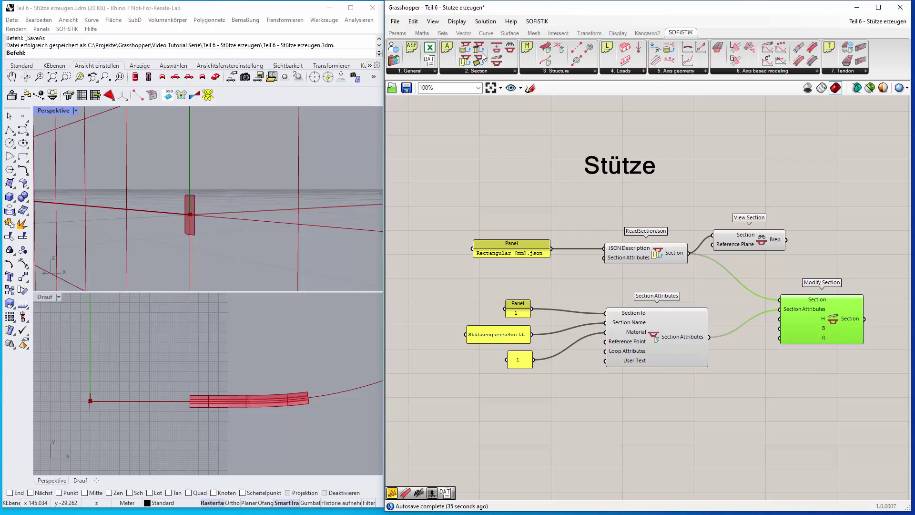
Step: Place three number sliders stacked below the Section Attributes component
click(397, 33)
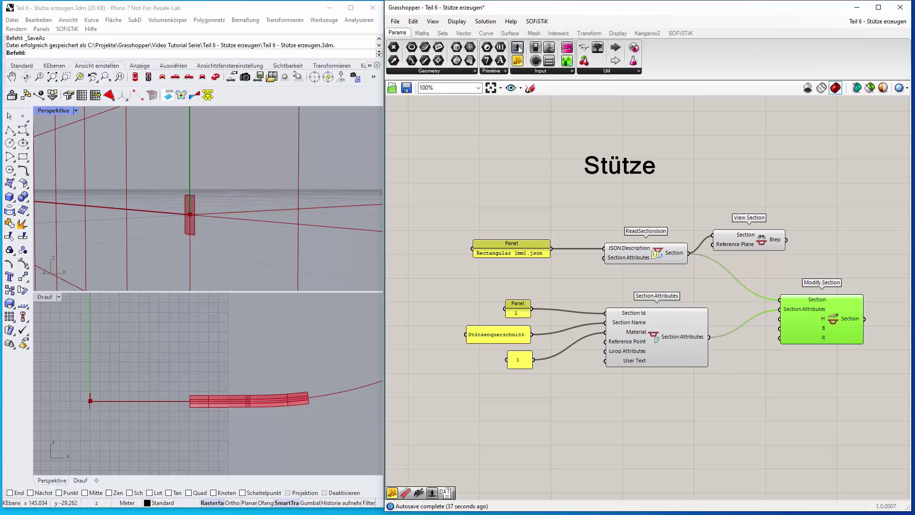
drag(519, 49, 685, 396)
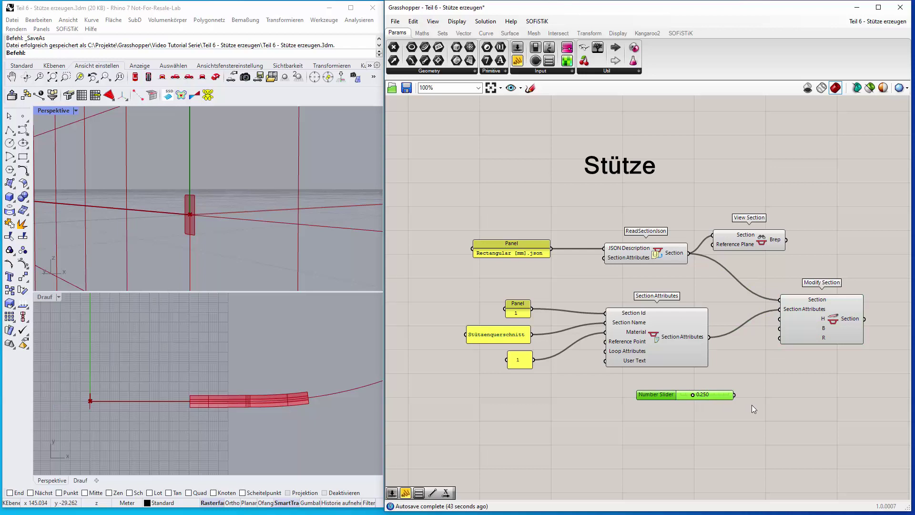
key(ctrl+v)
drag(728, 401, 709, 422)
key(ctrl+v)
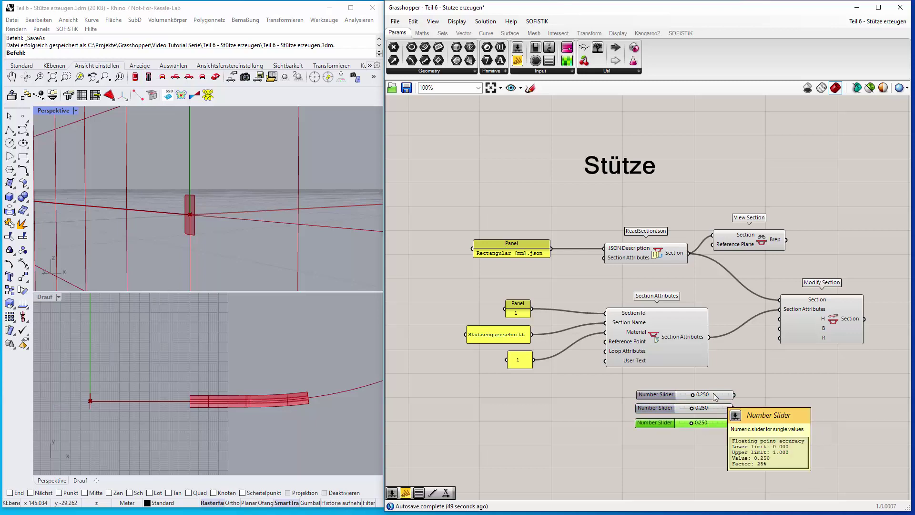
Step: Set the uppermost slider to whole numbers from 600 to 5000, adjust its value to 688 and connect it to Modify Section's H input
double_click(714, 395)
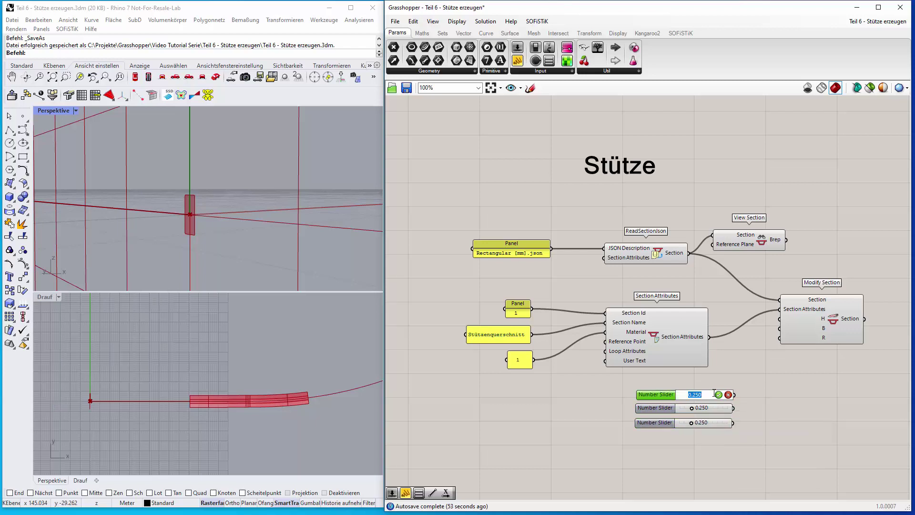
key(Escape)
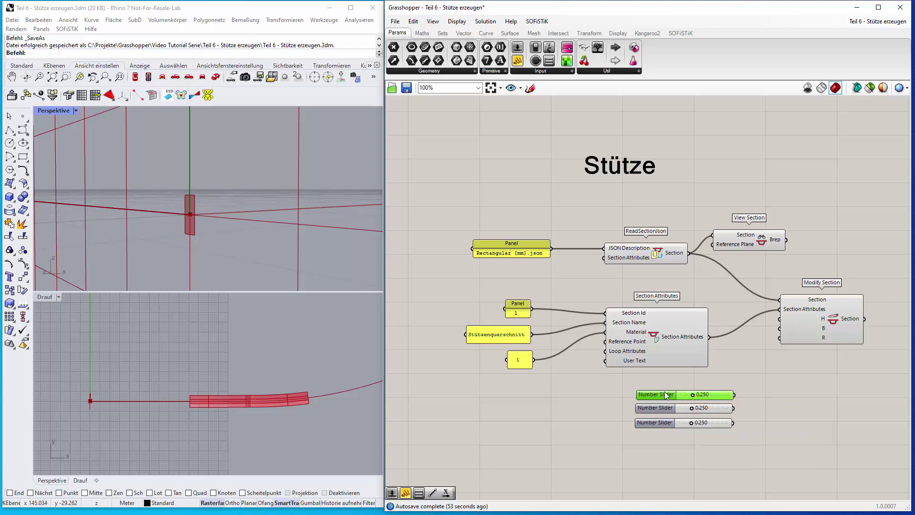
right_click(665, 391)
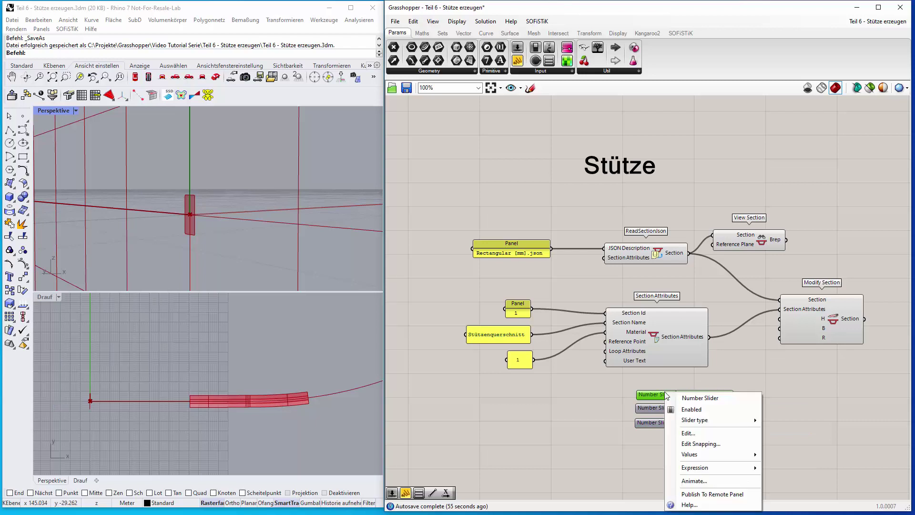
click(702, 433)
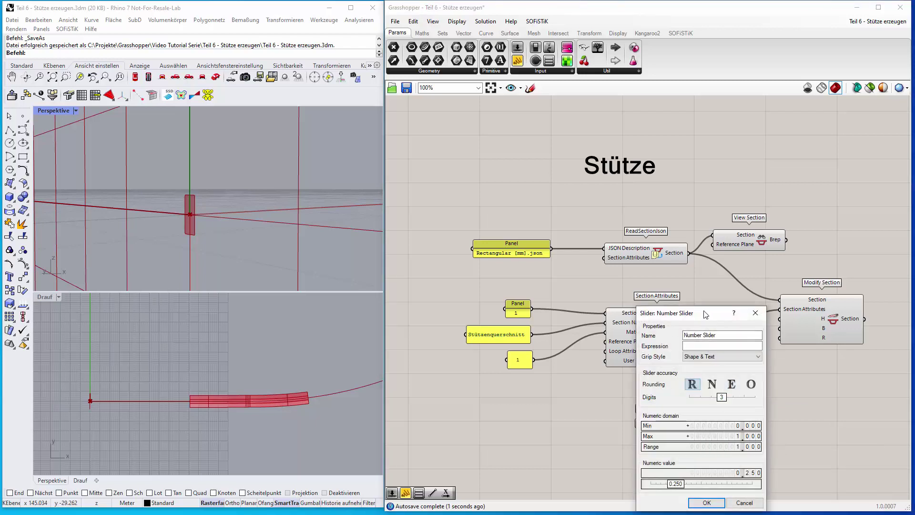
drag(707, 314, 668, 266)
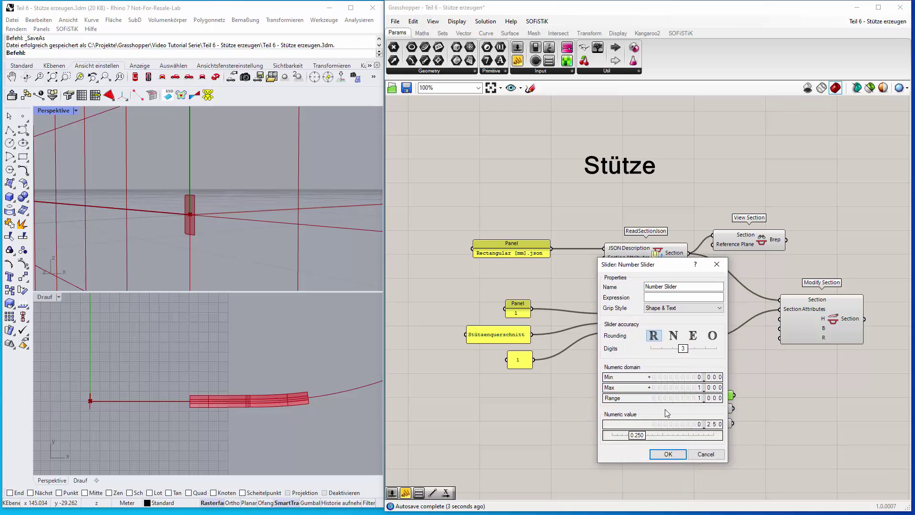
double_click(672, 377)
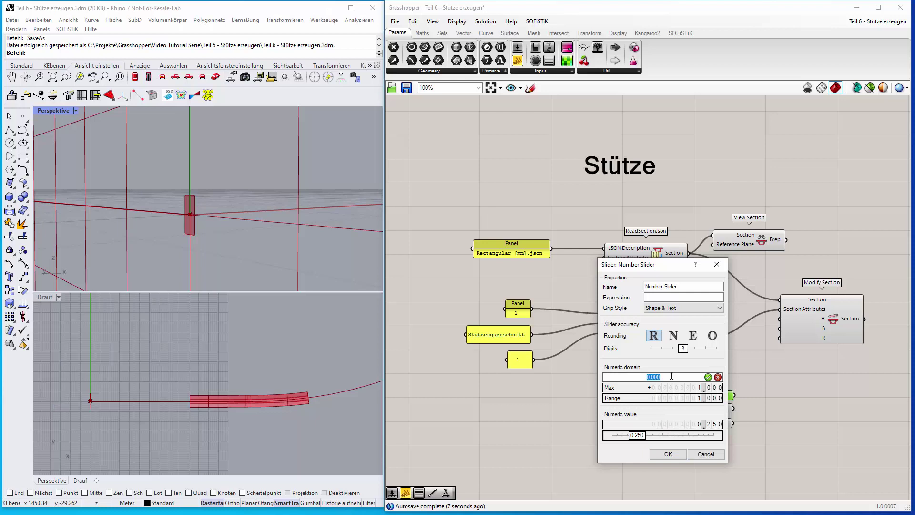
text(600)
double_click(667, 387)
text(5000)
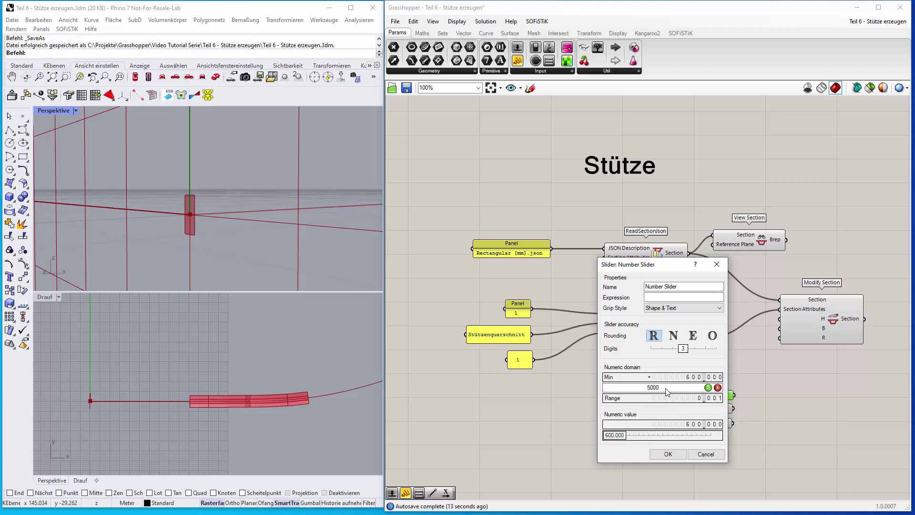
key(Return)
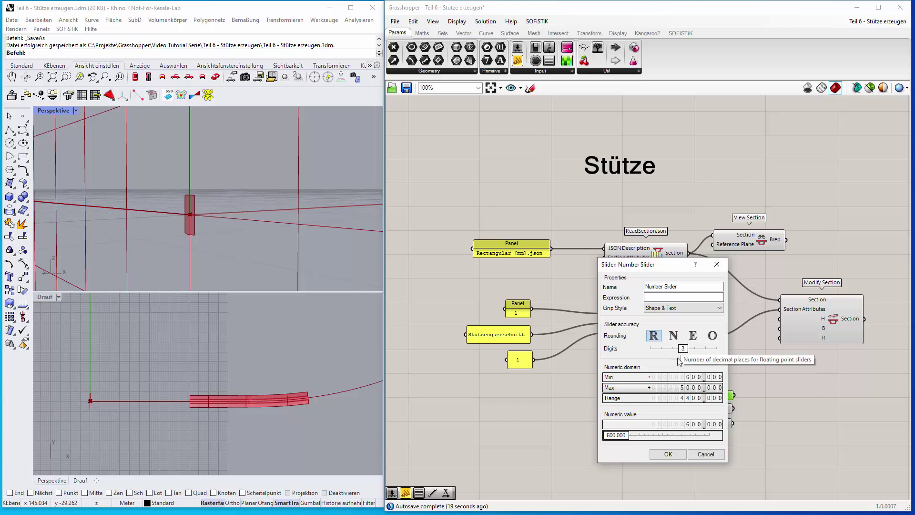
click(674, 335)
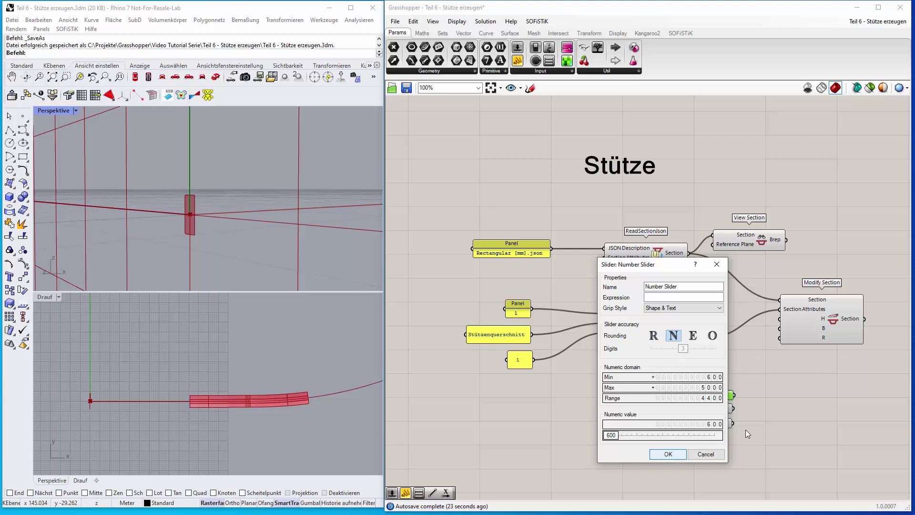
click(682, 454)
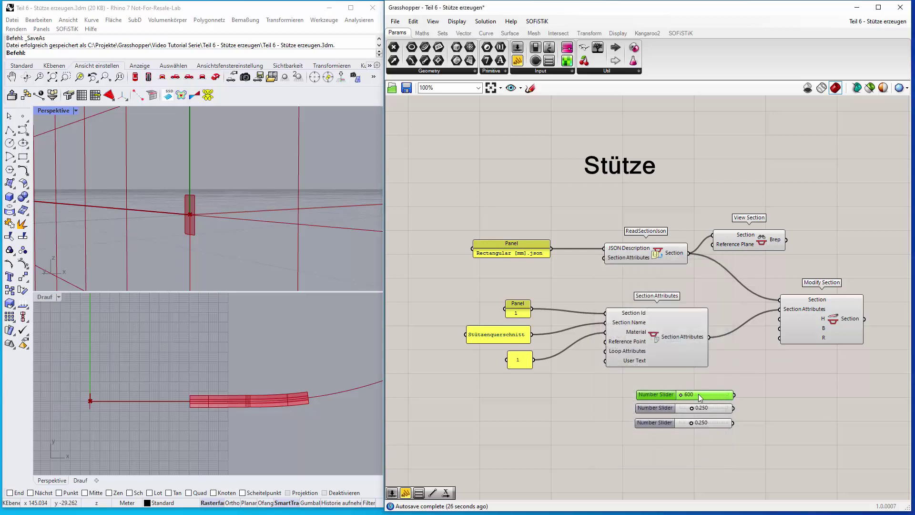
drag(681, 395, 781, 319)
Step: Open the settings of the middle number slider and set its rounding to whole numbers
click(709, 408)
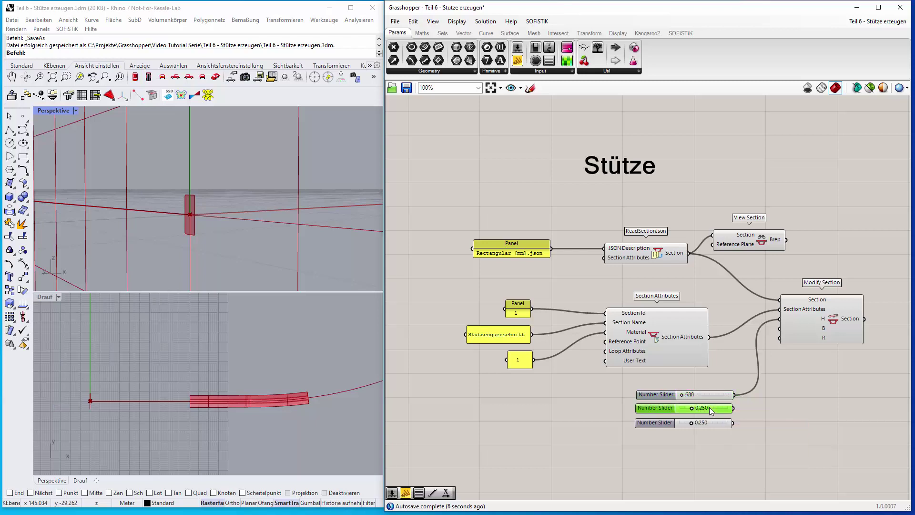
double_click(709, 409)
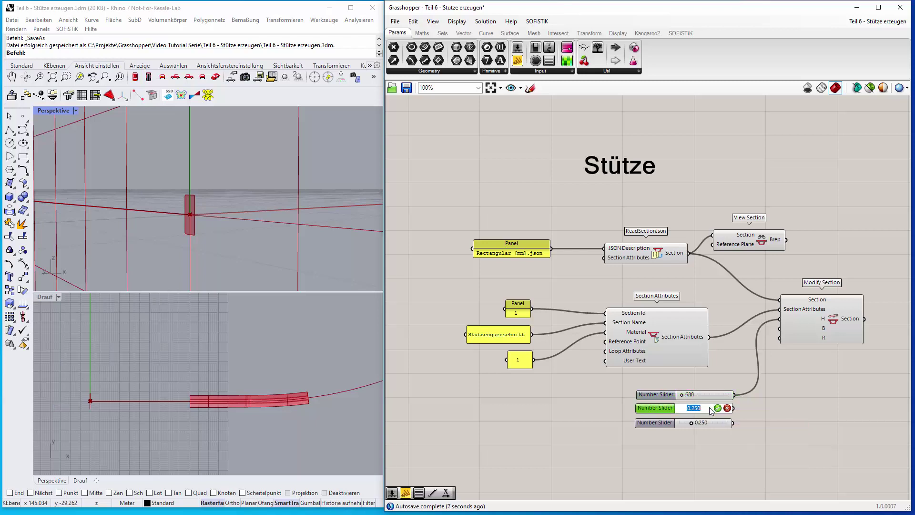
click(650, 411)
right_click(657, 409)
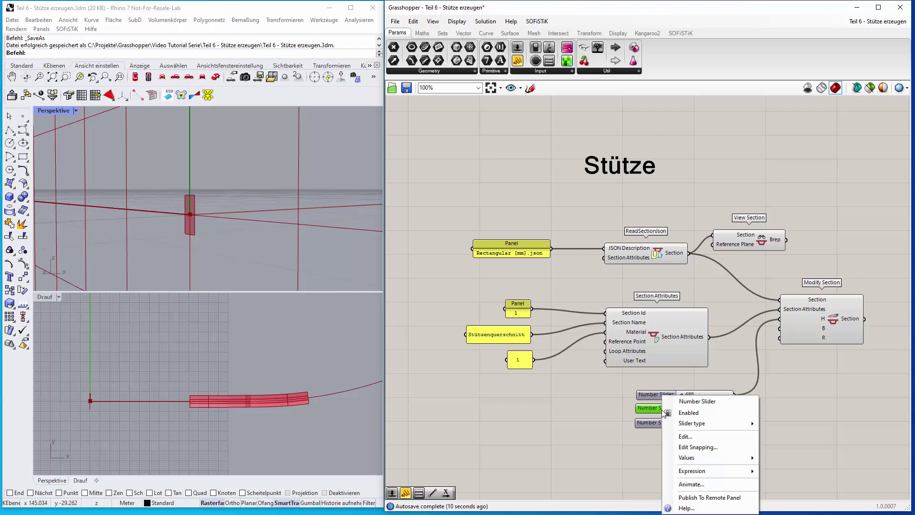
click(682, 438)
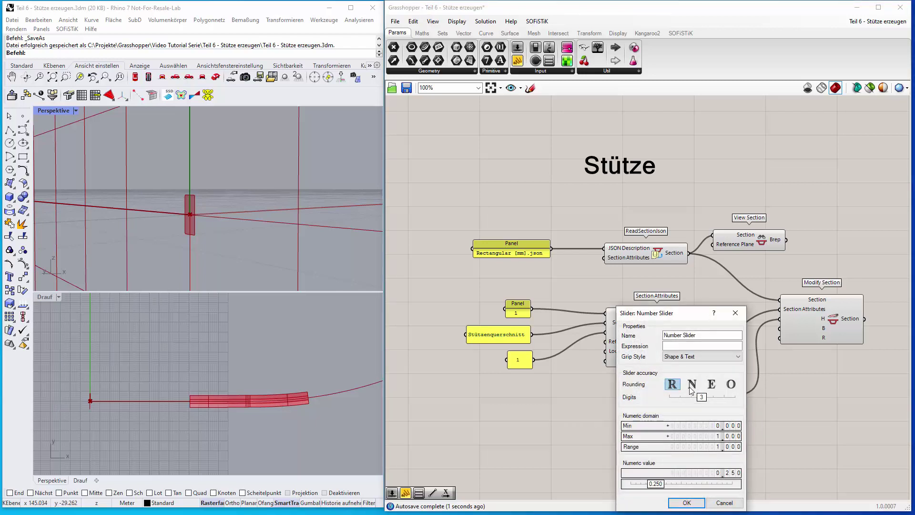
click(692, 384)
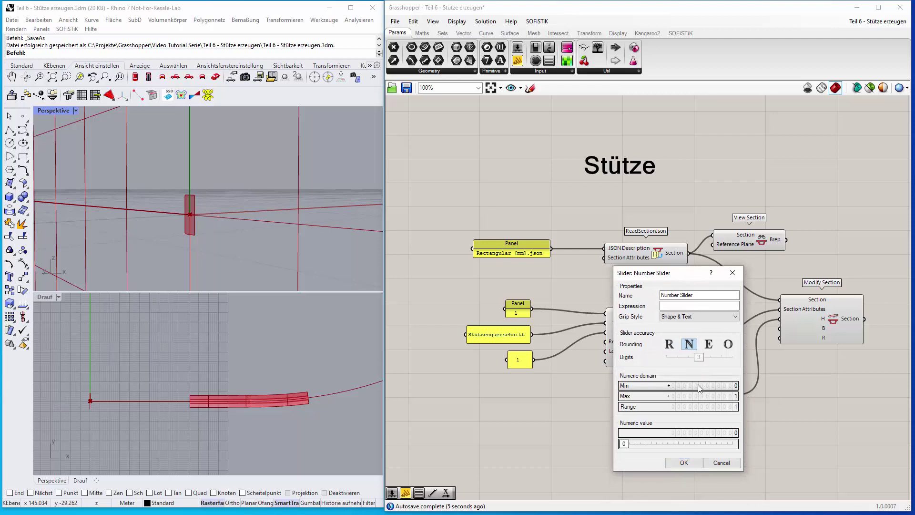
Step: Give the middle slider a range from 1000 to 4000 and adjust its value to 1180
double_click(699, 386)
text(1000)
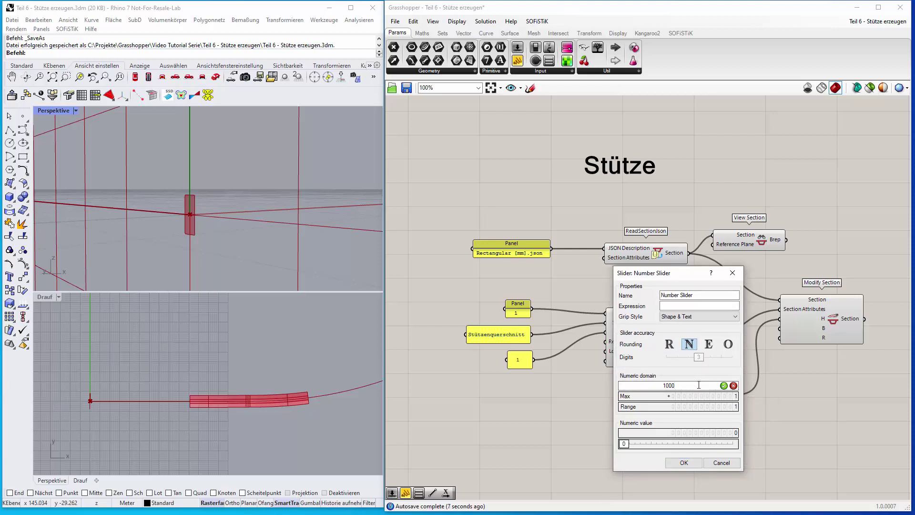
double_click(694, 397)
text(4)
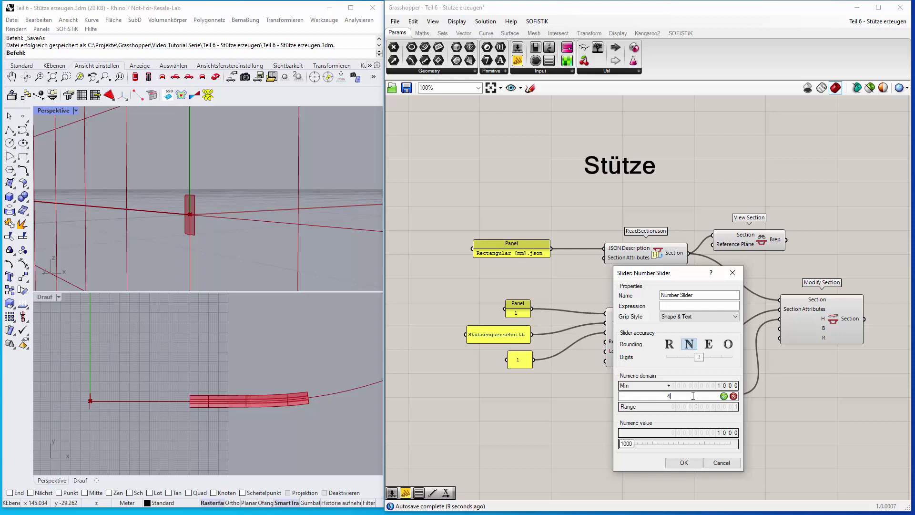
text(000)
key(Return)
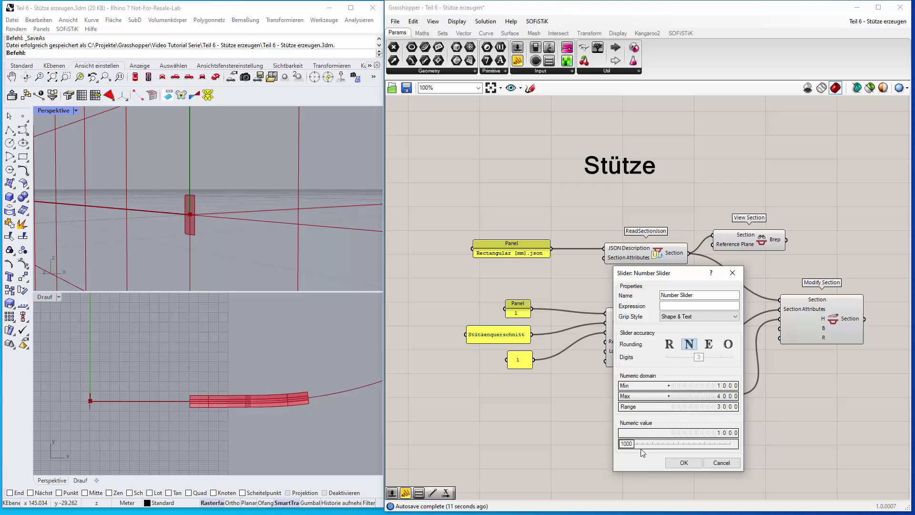
mouse_move(633, 446)
mouse_down()
mouse_move(727, 446)
mouse_move(636, 450)
mouse_up()
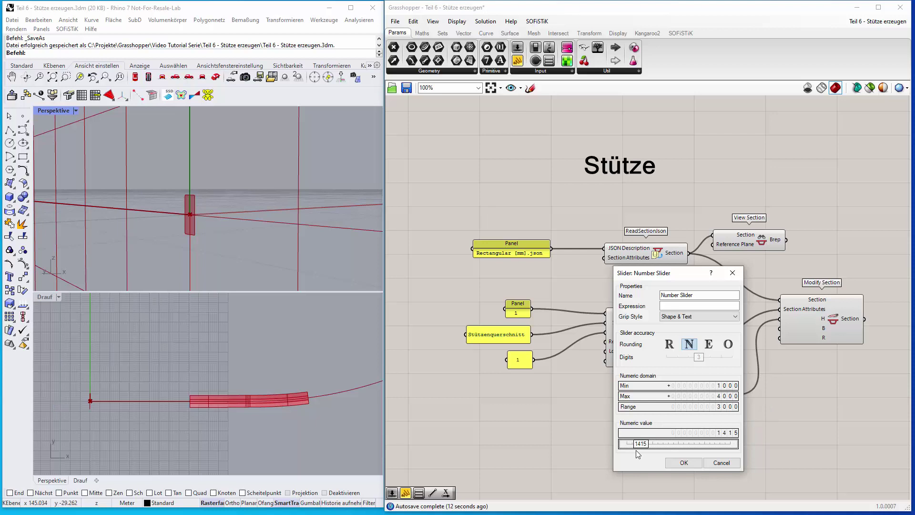
click(686, 464)
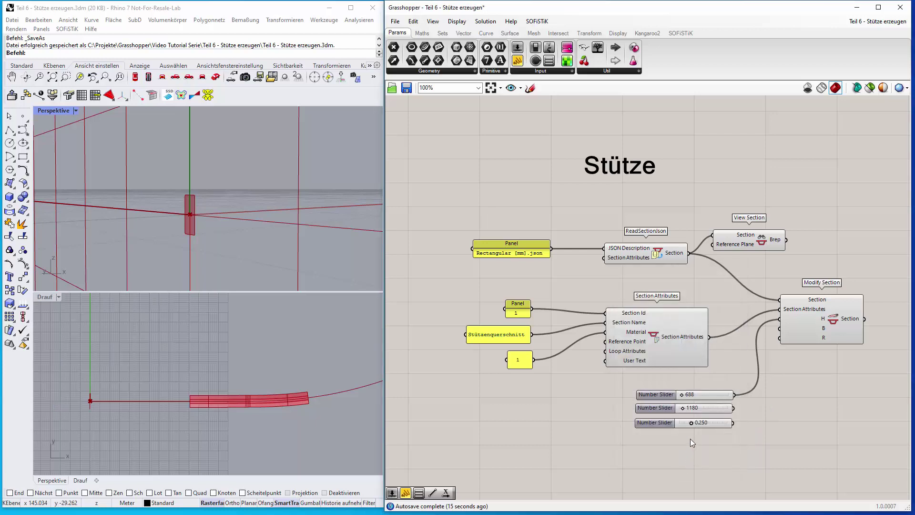
Step: Set the lowest slider to whole numbers with a maximum of 500
right_click(702, 423)
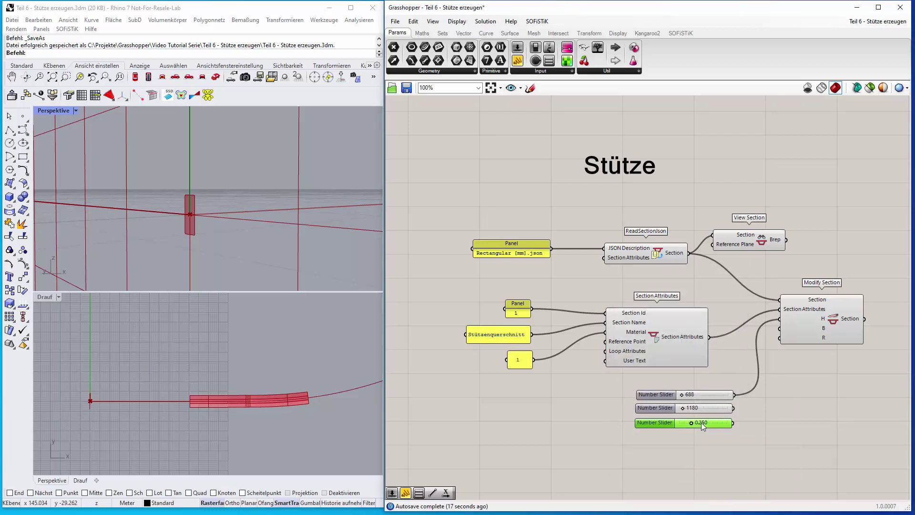
click(724, 437)
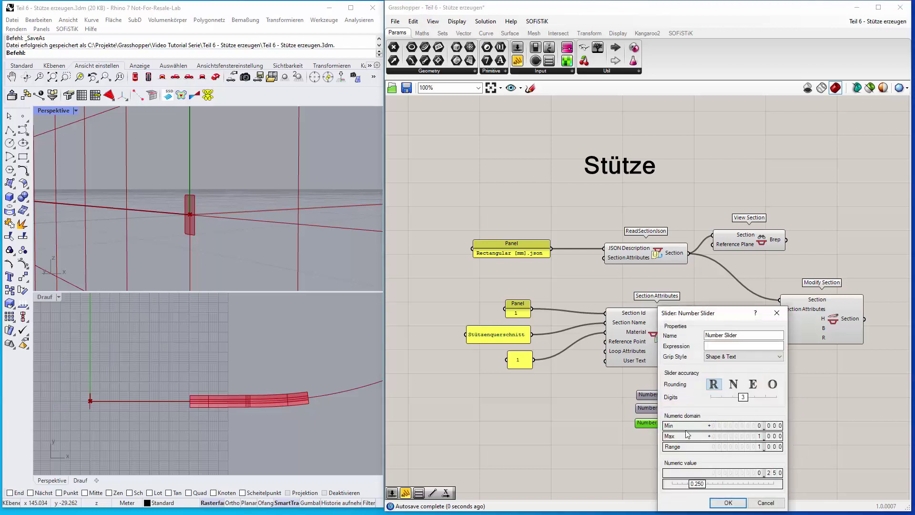
click(734, 385)
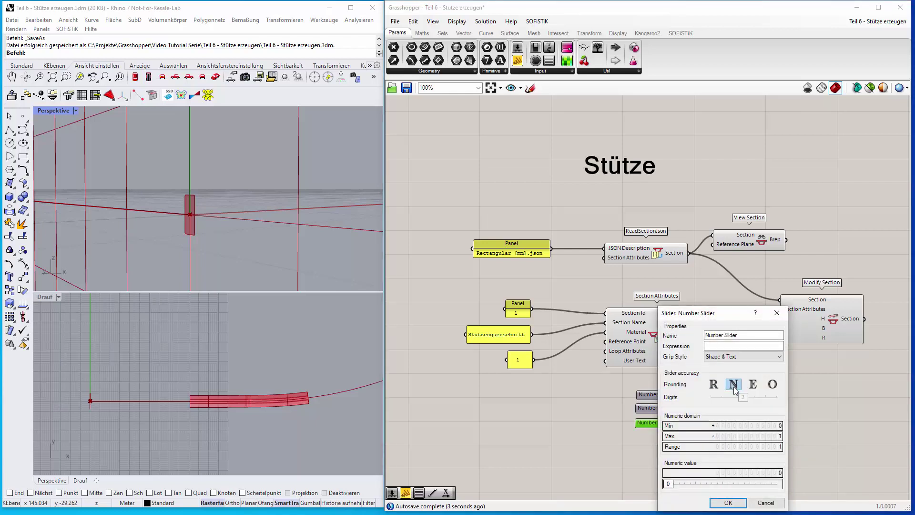
double_click(750, 437)
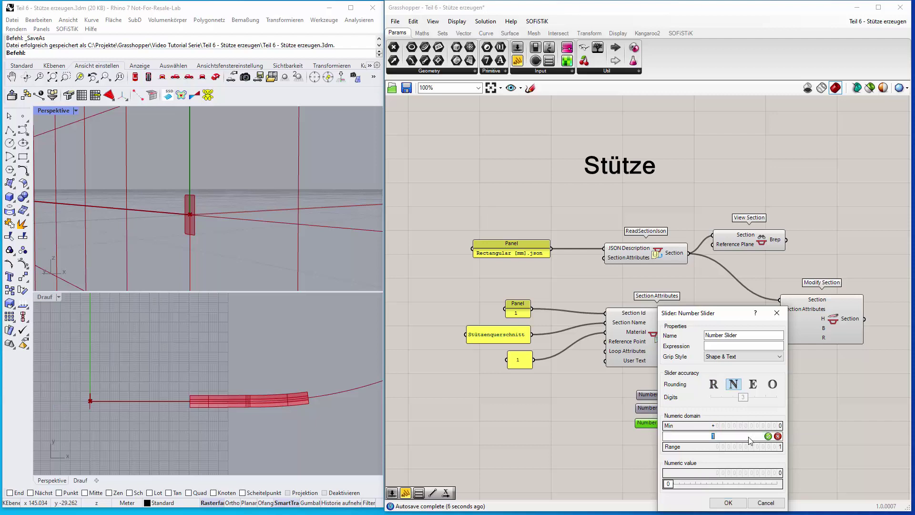
text(500)
key(Return)
key(Return)
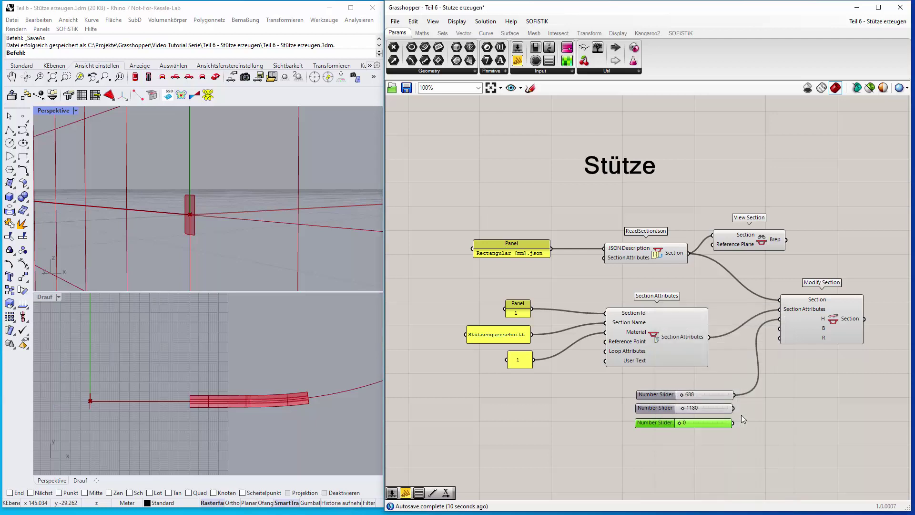
Step: Move the three sliders directly beneath Section Attributes and connect the middle one to Modify Section's B input and the lowest to R
drag(680, 423, 682, 422)
drag(714, 395, 780, 338)
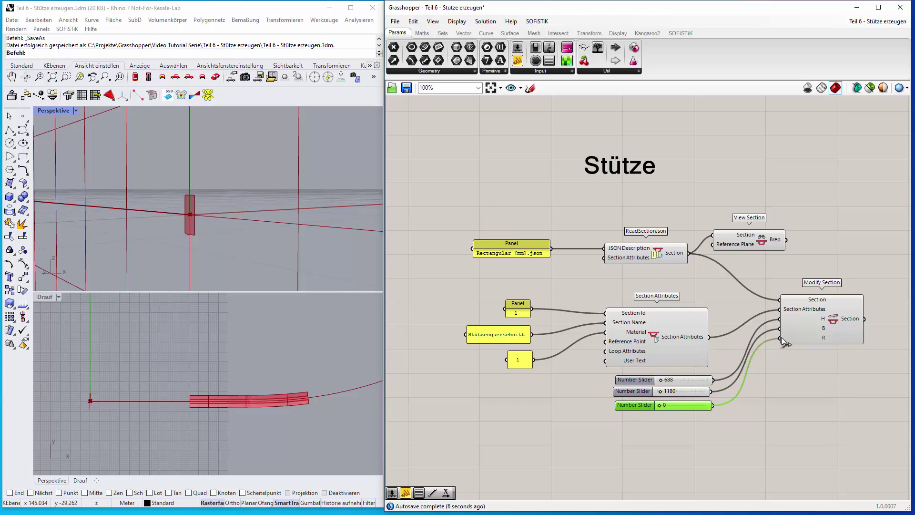
click(817, 317)
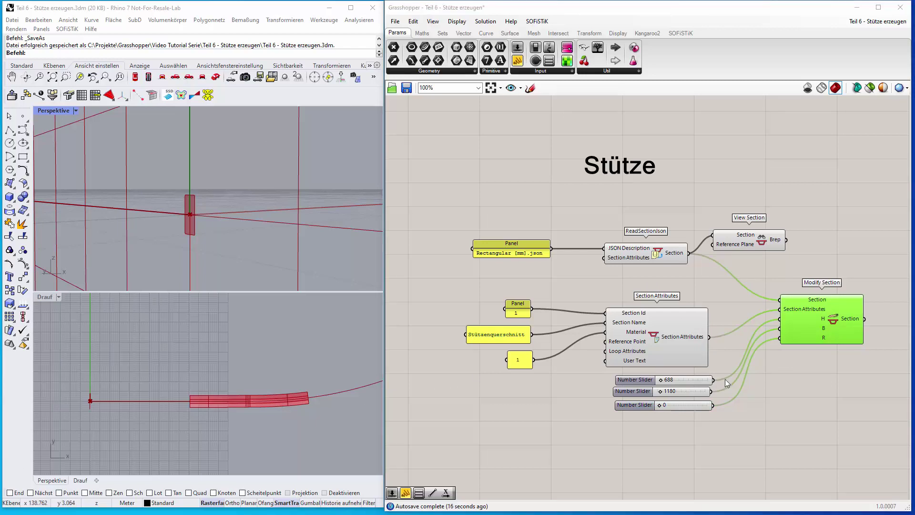
Step: Disconnect the ReadSectionJson section from View Section's Section input
right_click(721, 237)
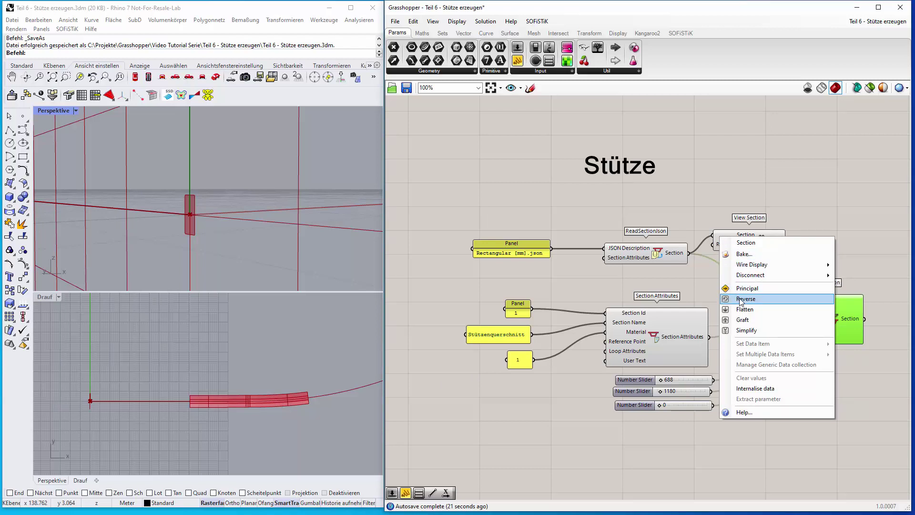
right_click(717, 235)
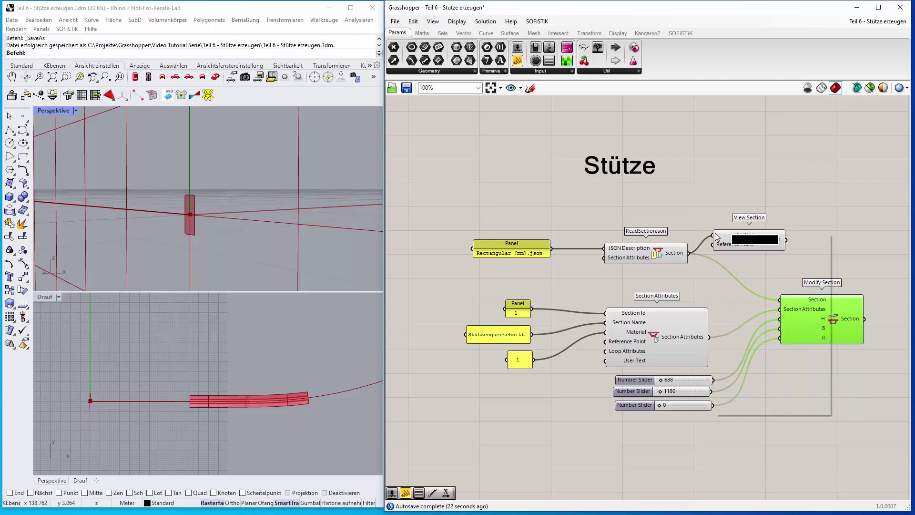
right_click(716, 235)
mouse_move(737, 276)
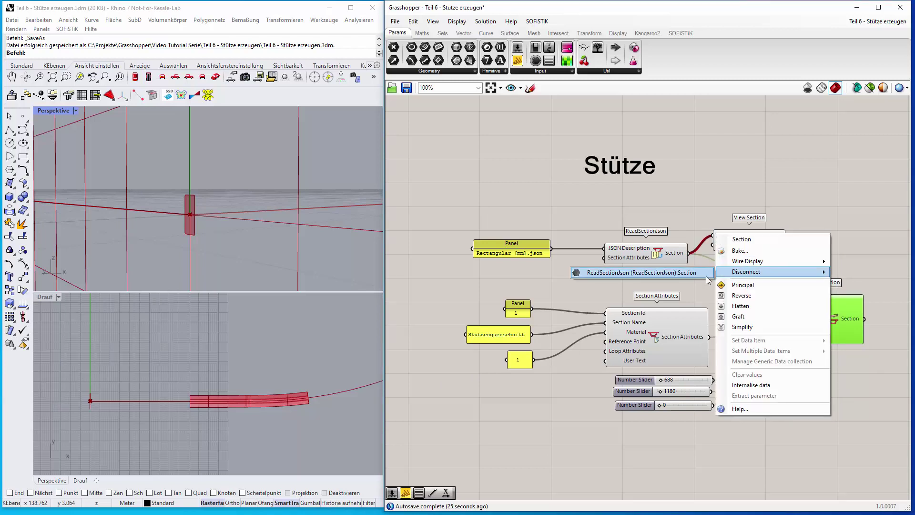
click(704, 273)
scroll(799, 413, down, 2)
right_drag(799, 413, 725, 231)
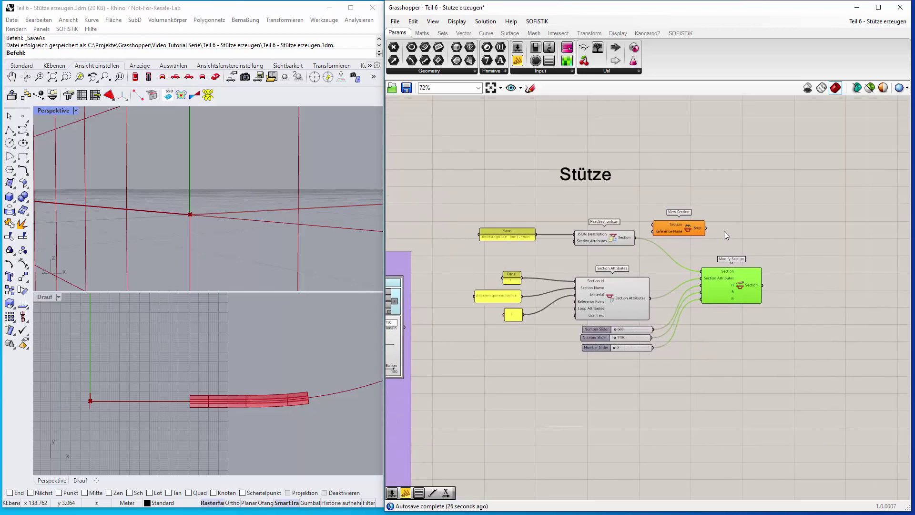
Step: Move View Section beyond Modify Section and connect Modify Section's Section output to its Section input
drag(687, 228, 817, 237)
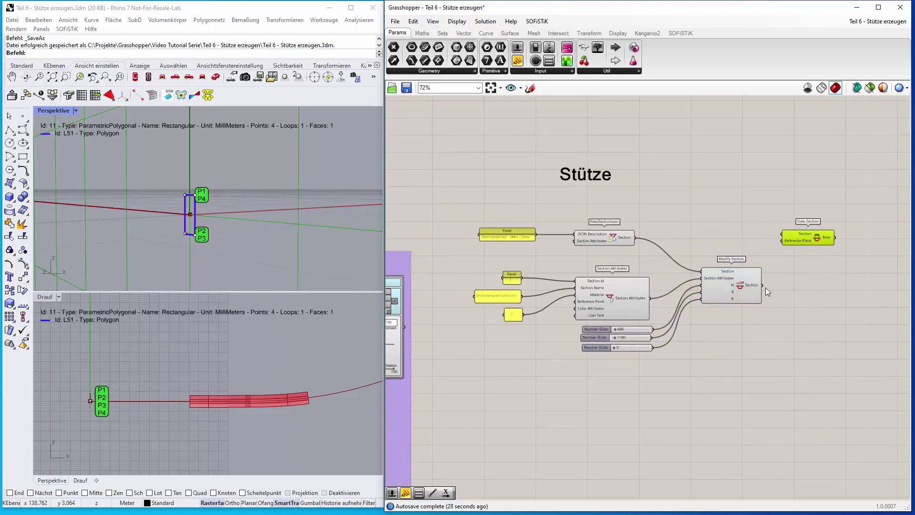
drag(764, 286, 782, 234)
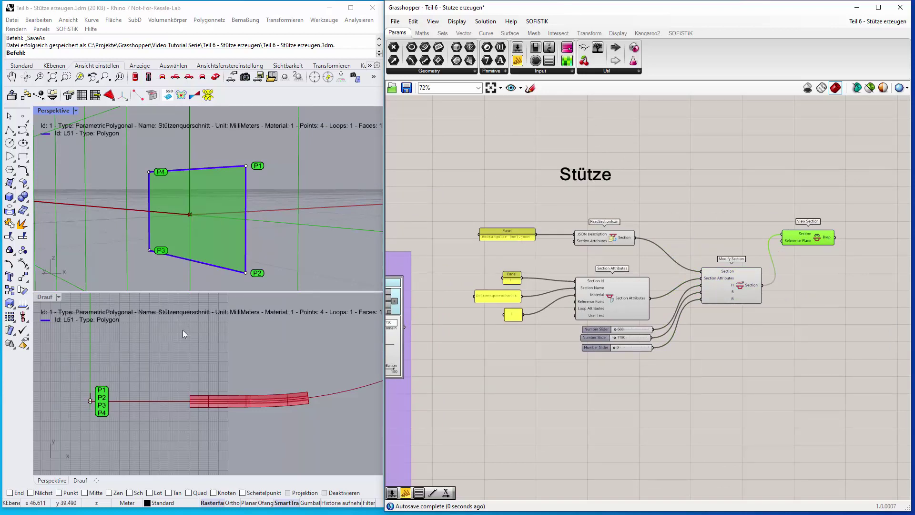
scroll(227, 210, up, 5)
scroll(227, 210, down, 5)
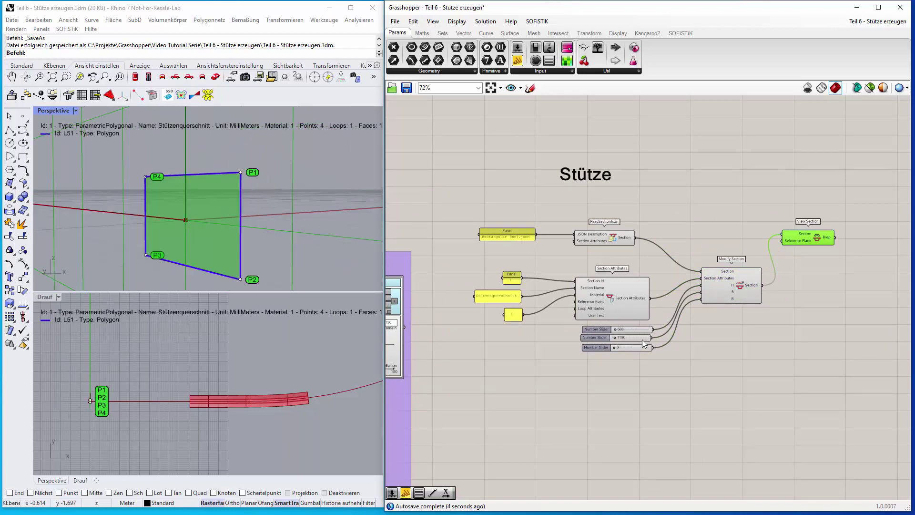
Step: Try a larger height with the H slider, then set its value to 2200
scroll(644, 342, up, 1)
scroll(644, 342, up, 1)
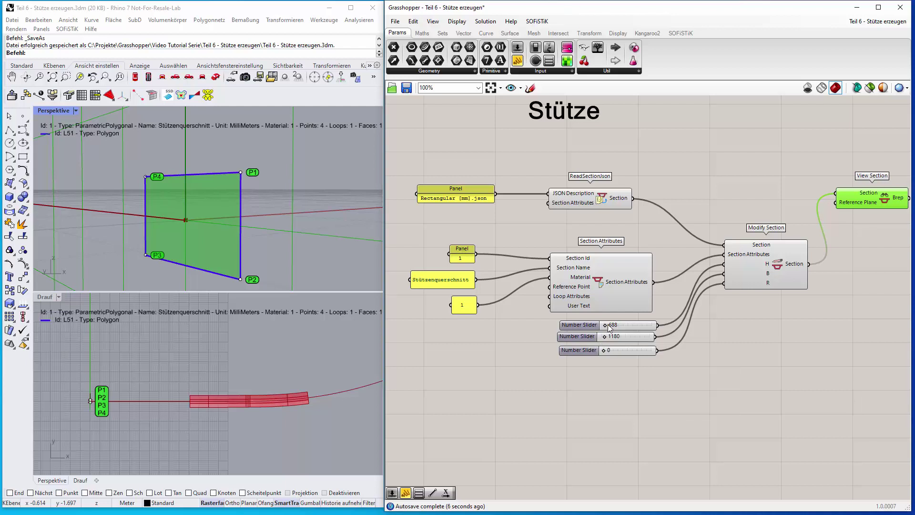
mouse_move(608, 326)
mouse_down()
mouse_move(622, 325)
mouse_move(601, 326)
mouse_move(615, 323)
mouse_up()
scroll(254, 217, down, 4)
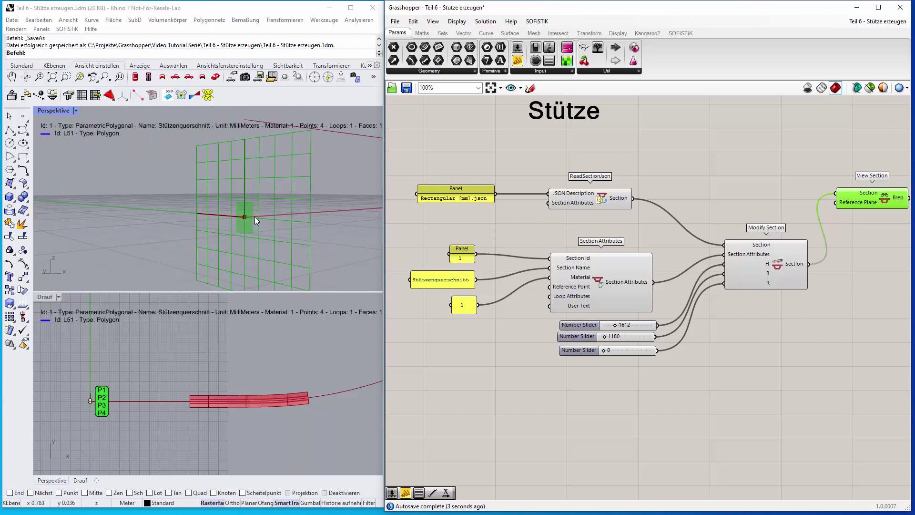
double_click(618, 324)
text(2200)
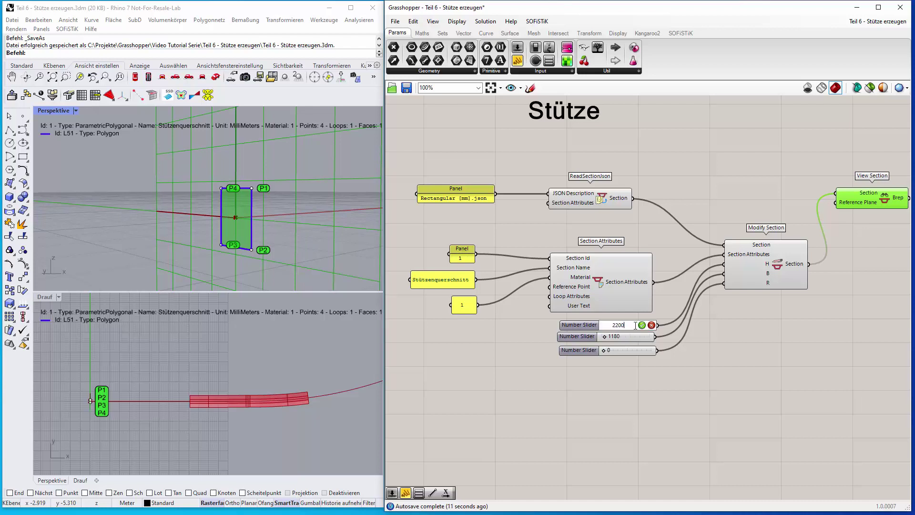
key(Return)
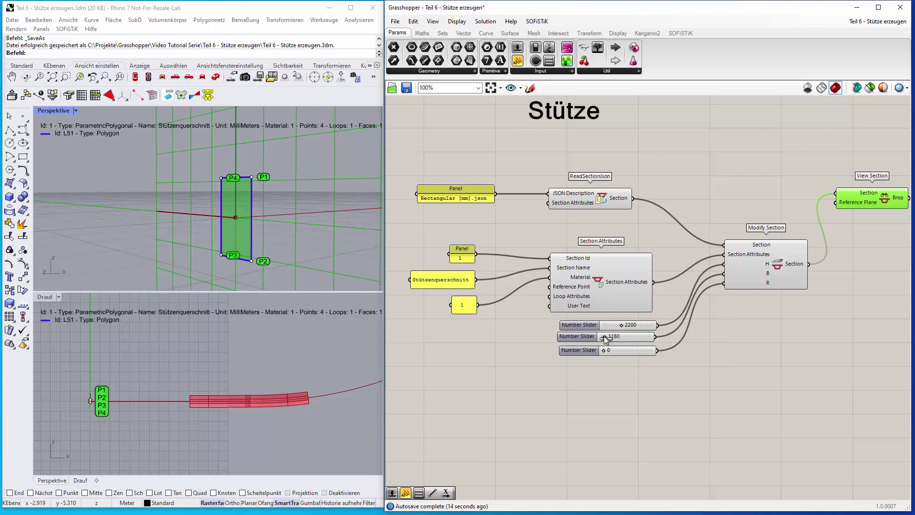
Step: Try a larger width with the B slider, then set its value to 1000
mouse_move(604, 336)
mouse_down()
mouse_move(641, 336)
mouse_move(617, 338)
mouse_up()
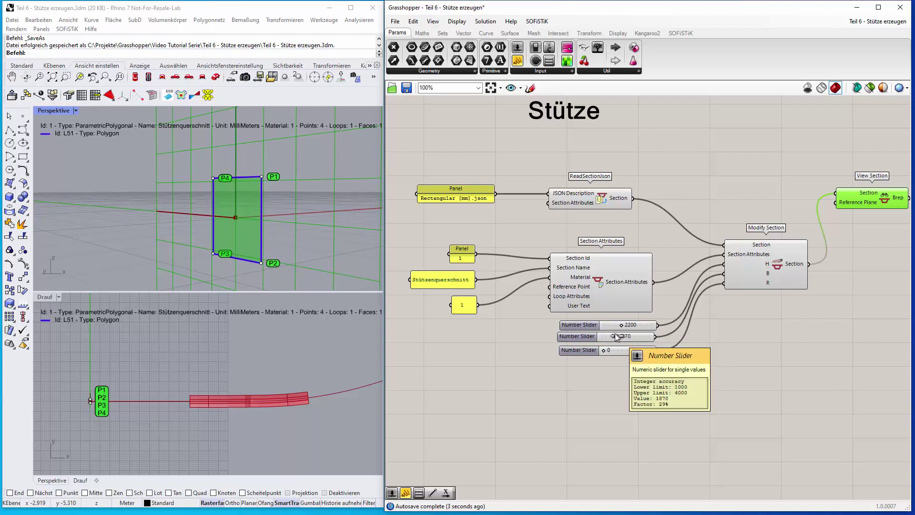
double_click(617, 336)
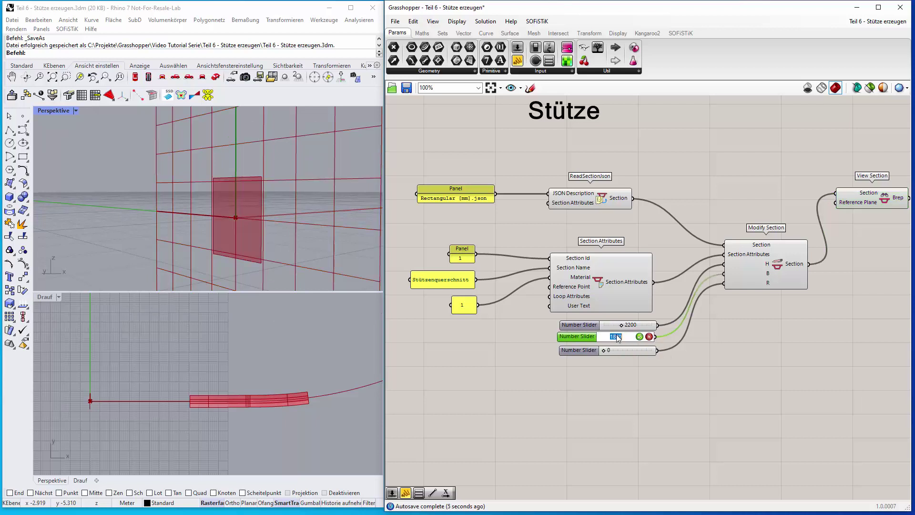
text(1000)
key(Return)
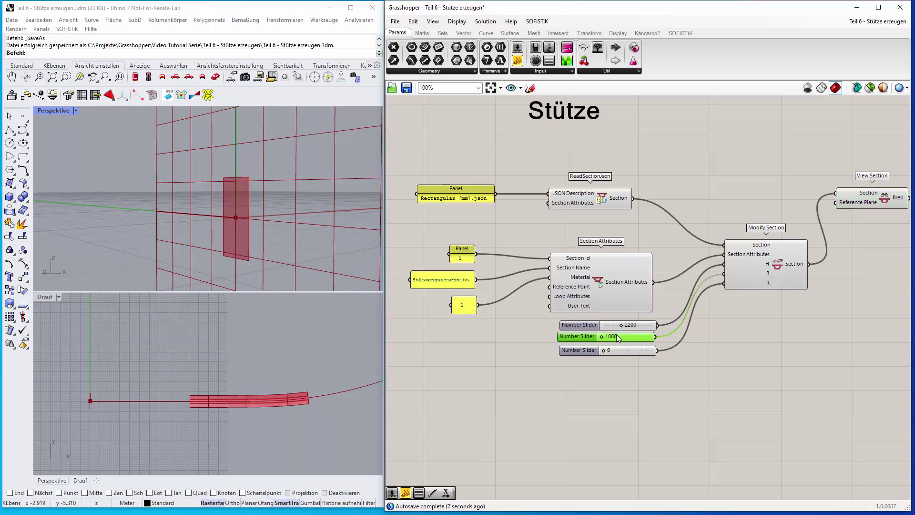
Step: Set the R slider to 200 and line up the three sliders beneath Section Attributes
click(618, 353)
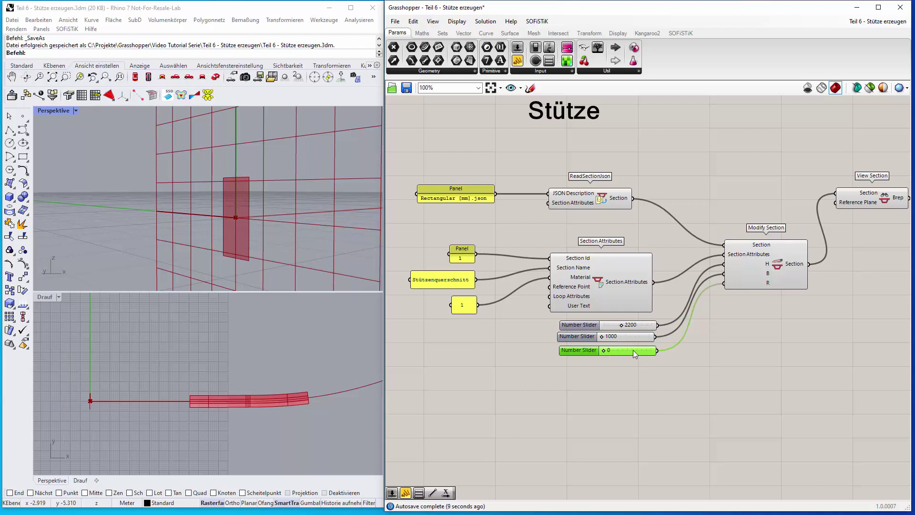
mouse_move(603, 351)
mouse_down()
mouse_move(643, 351)
mouse_move(600, 349)
mouse_up()
double_click(634, 353)
text(200)
key(Return)
drag(597, 350, 586, 326)
click(590, 328)
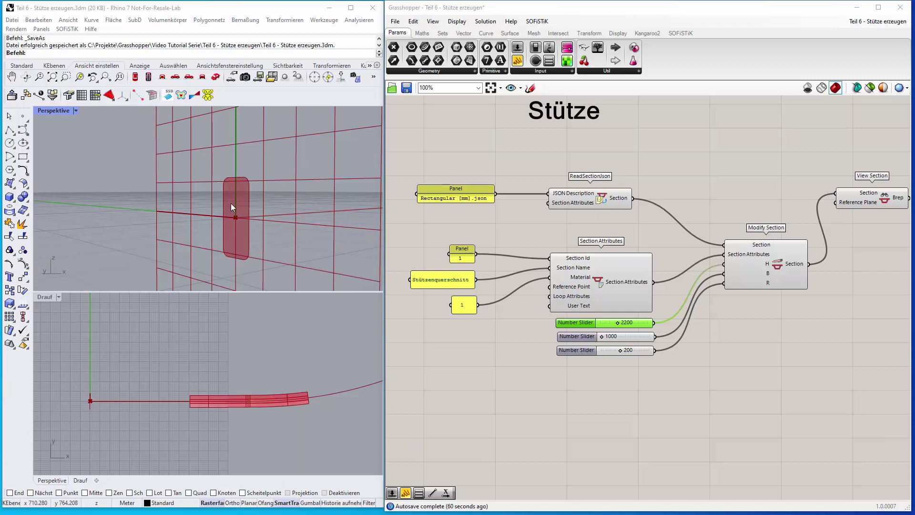
Step: Select View Section to inspect the modified column section and its point labels in the Rhino viewports
scroll(77, 409, up, 5)
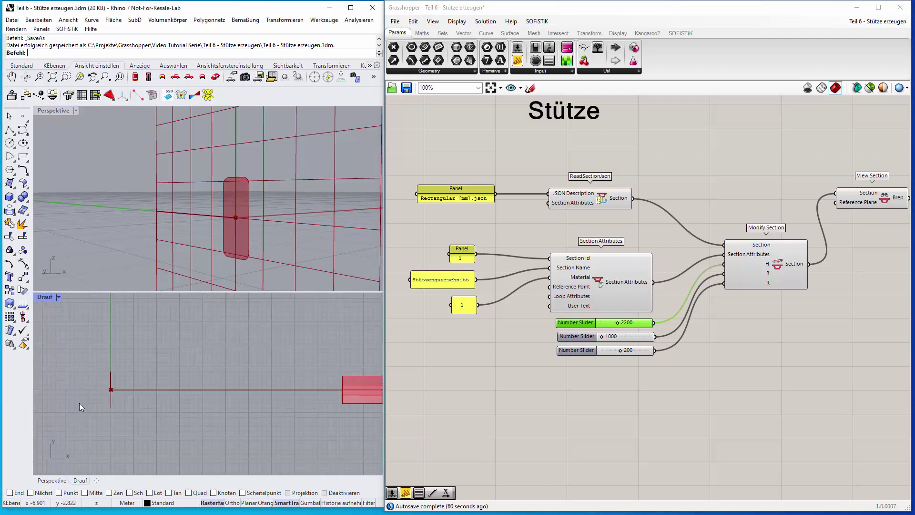
click(882, 197)
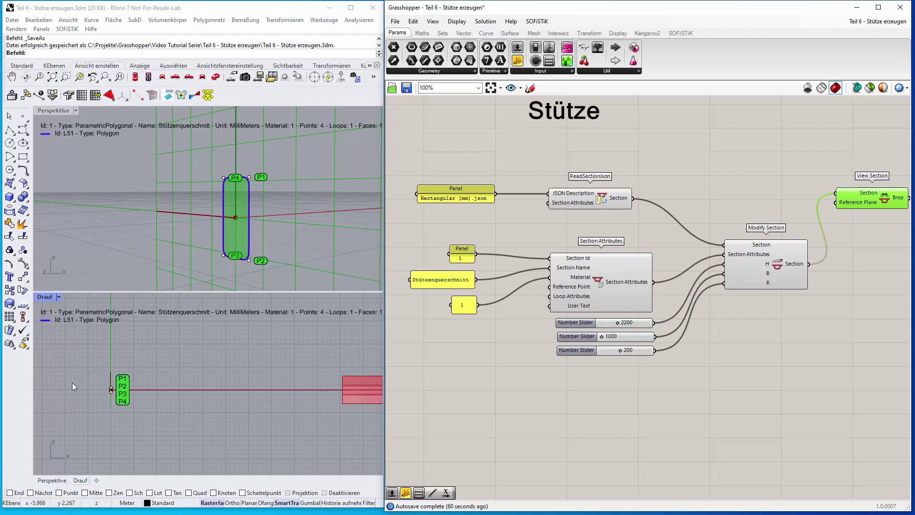
Step: Add an XY Plane component to the canvas below Modify Section
scroll(104, 397, up, 2)
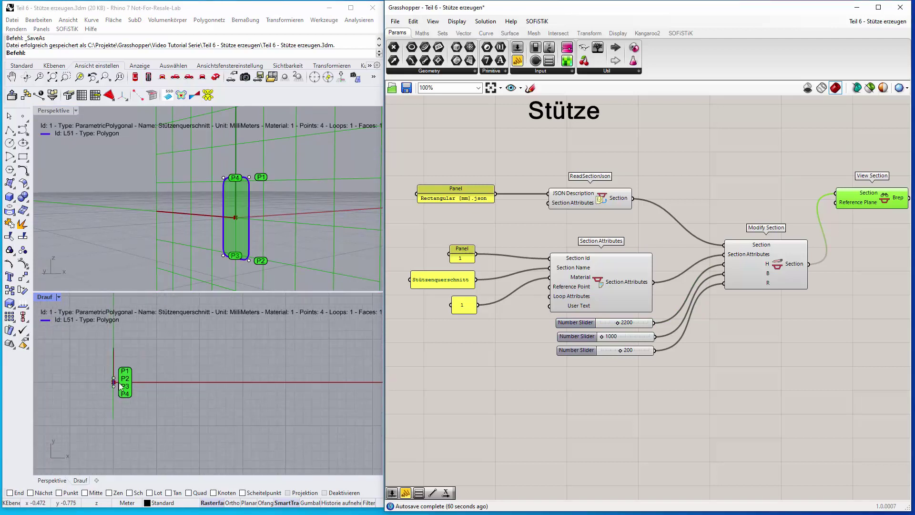
scroll(104, 402, down, 2)
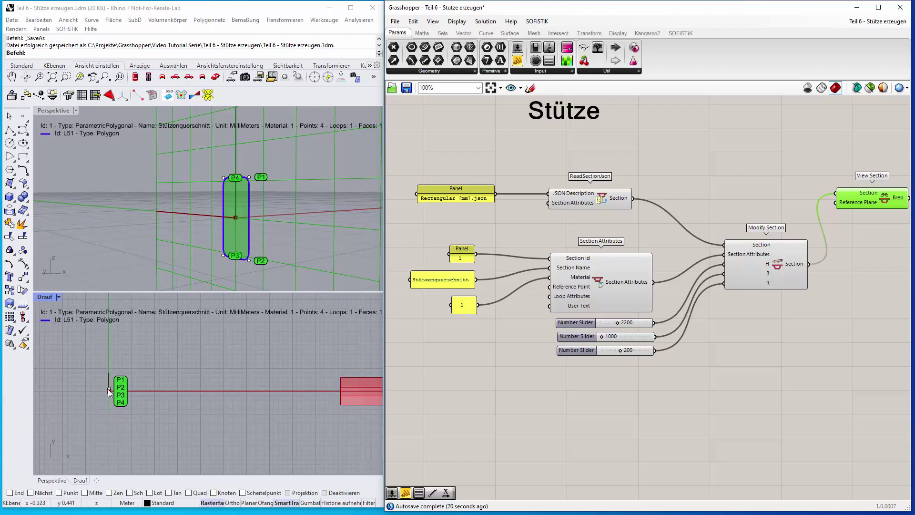
scroll(115, 393, down, 2)
scroll(127, 392, up, 2)
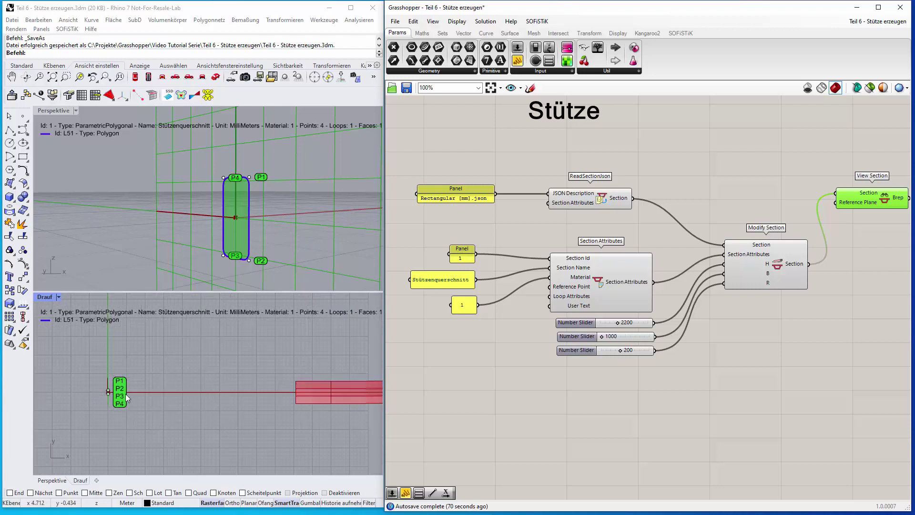
scroll(127, 395, down, 2)
scroll(171, 410, down, 1)
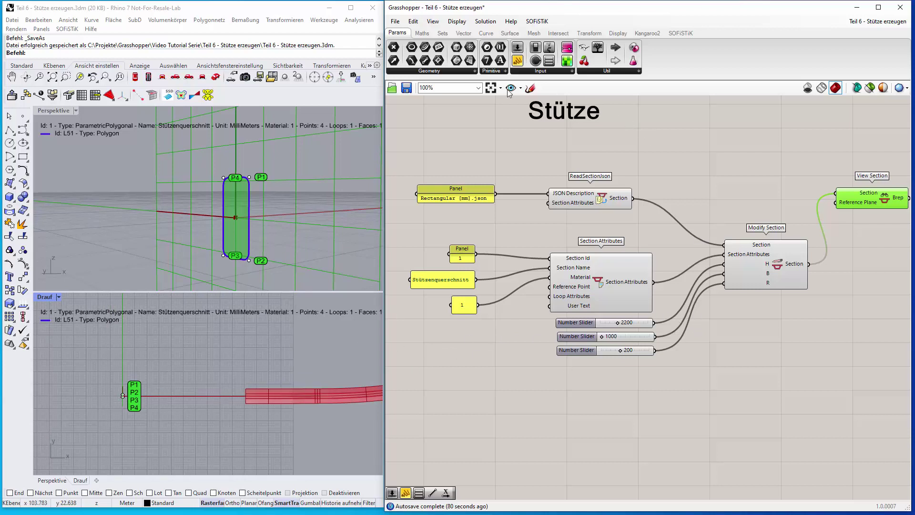
click(464, 32)
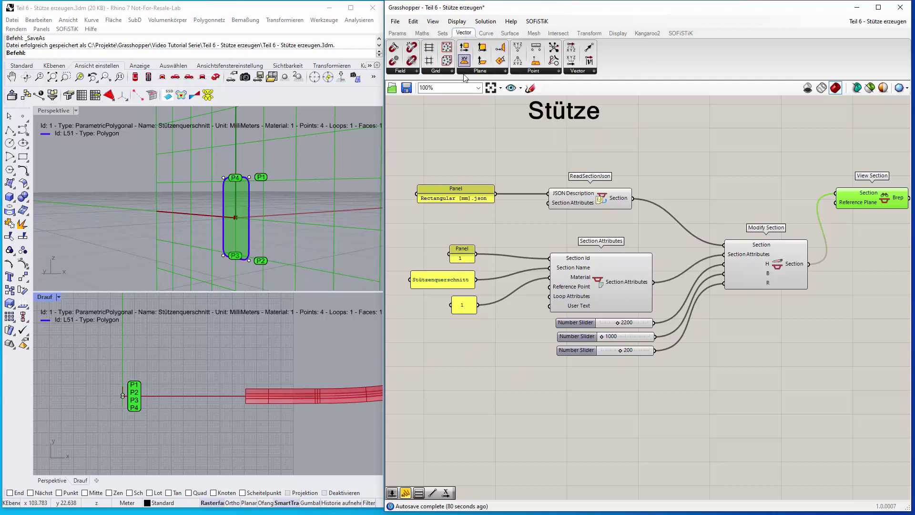
click(505, 71)
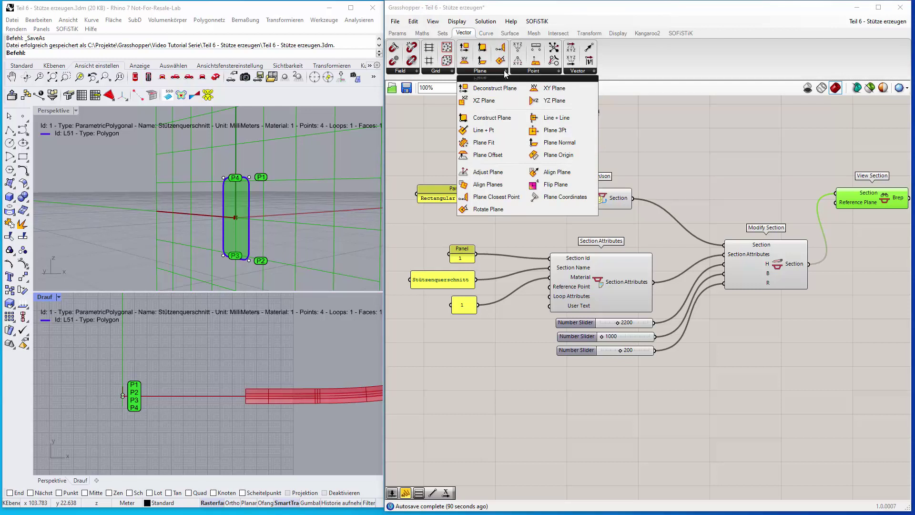
drag(554, 89, 648, 208)
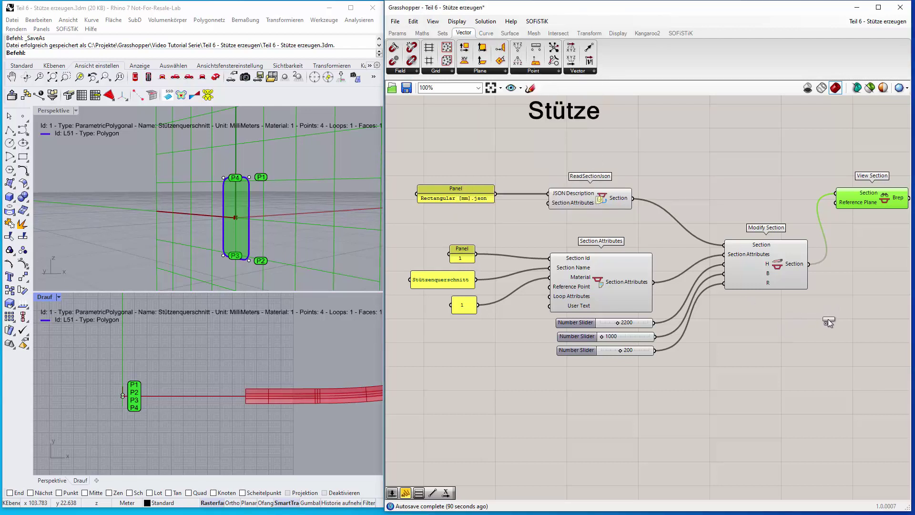
drag(828, 319, 828, 319)
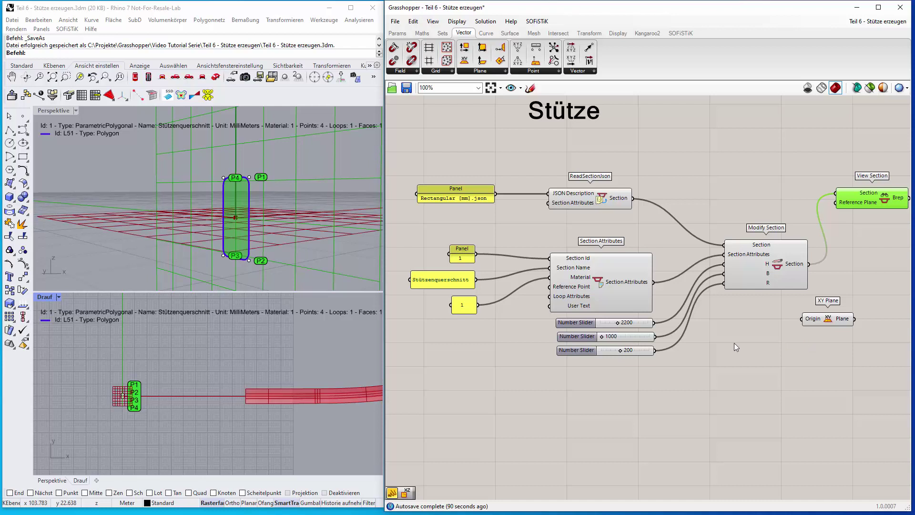
Step: Add a panel with the coordinates 0,50,0, connect it to the XY Plane's Origin, and widen it to fit the text
scroll(200, 368, down, 4)
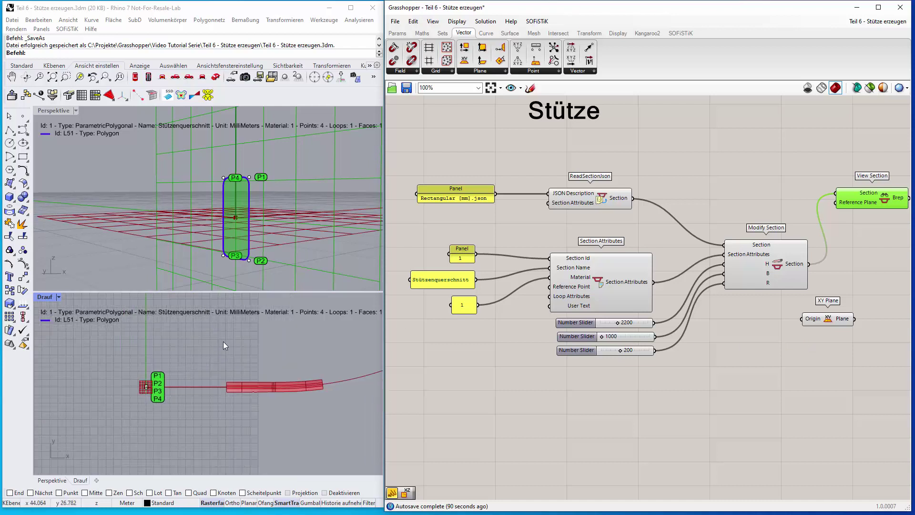
right_drag(223, 342, 225, 375)
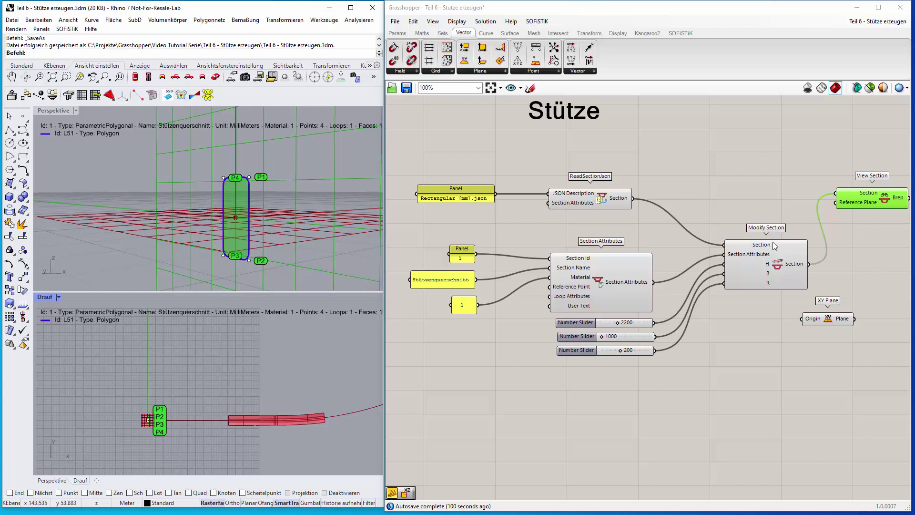
double_click(744, 337)
text(")
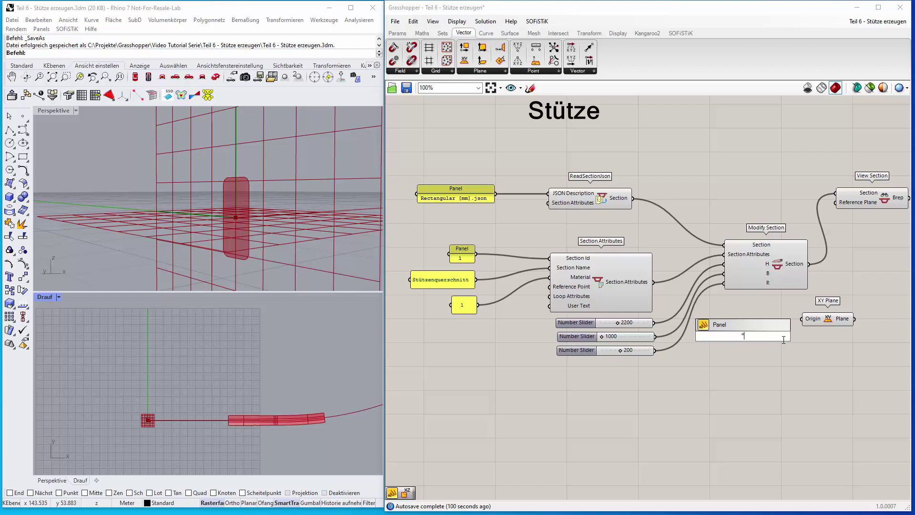
text(0,50)
key(Return)
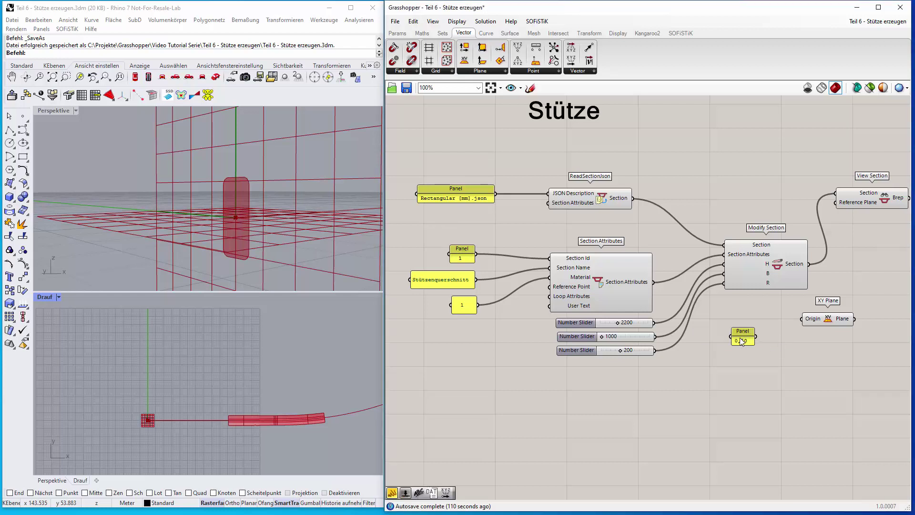
double_click(741, 341)
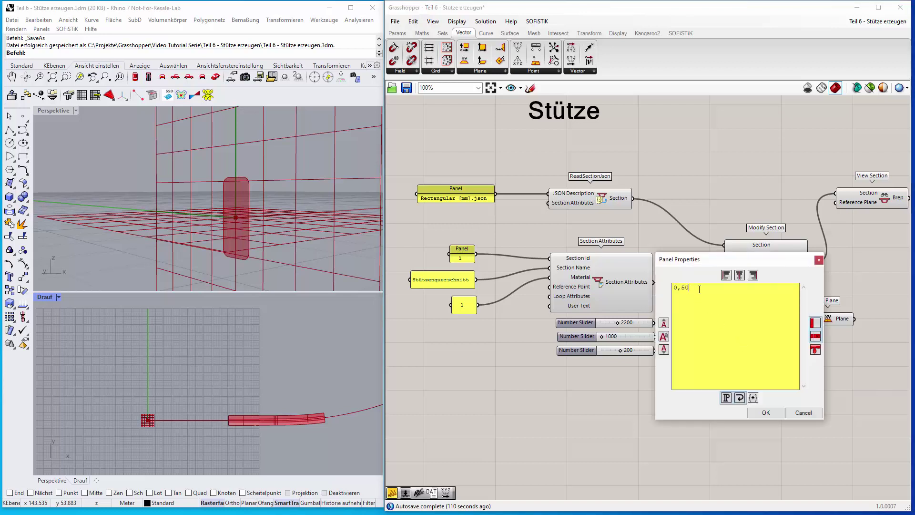
text(,0)
click(766, 412)
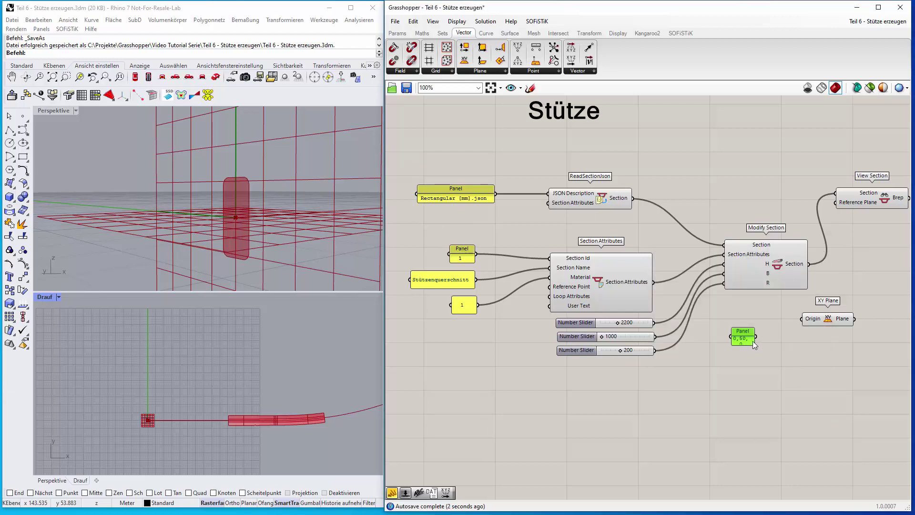
drag(757, 336, 803, 319)
drag(732, 329, 714, 334)
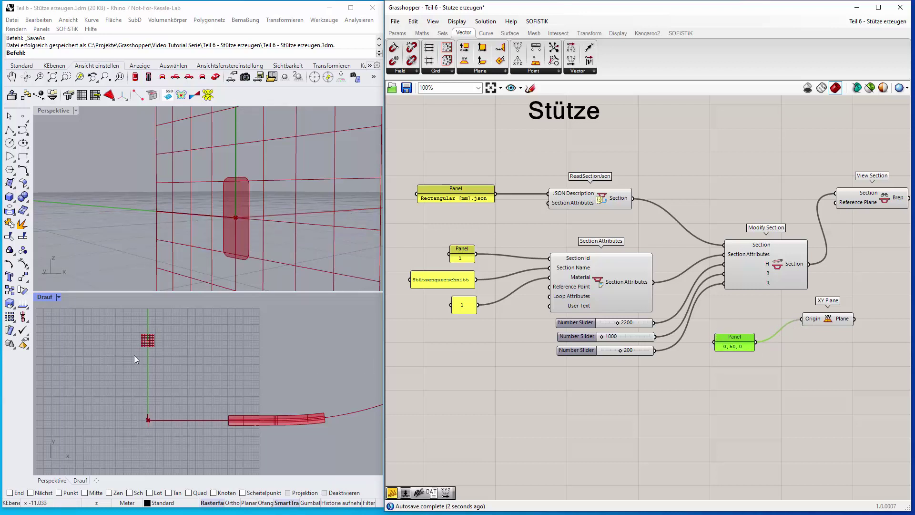
Step: Connect the XY Plane to the Reference Plane of View Section and check the column section's position in the top view
click(834, 319)
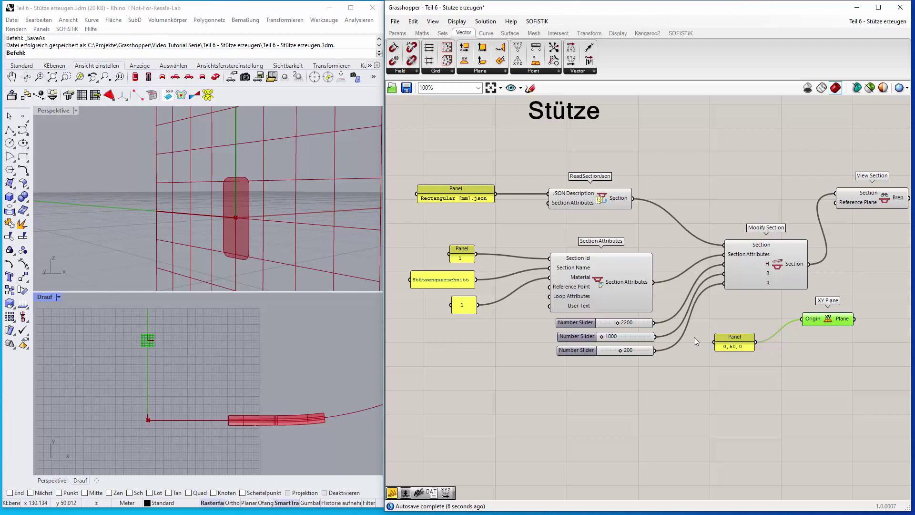
drag(856, 319, 839, 204)
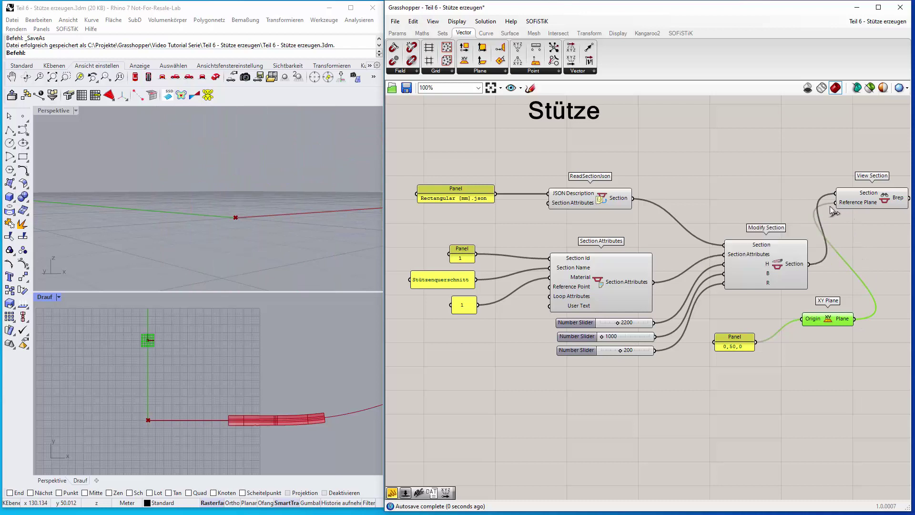
scroll(144, 344, up, 5)
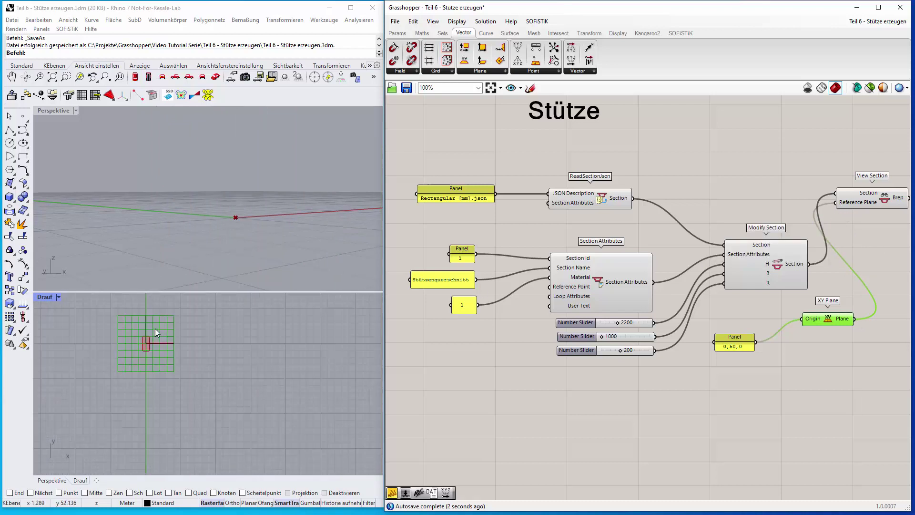
scroll(155, 348, up, 3)
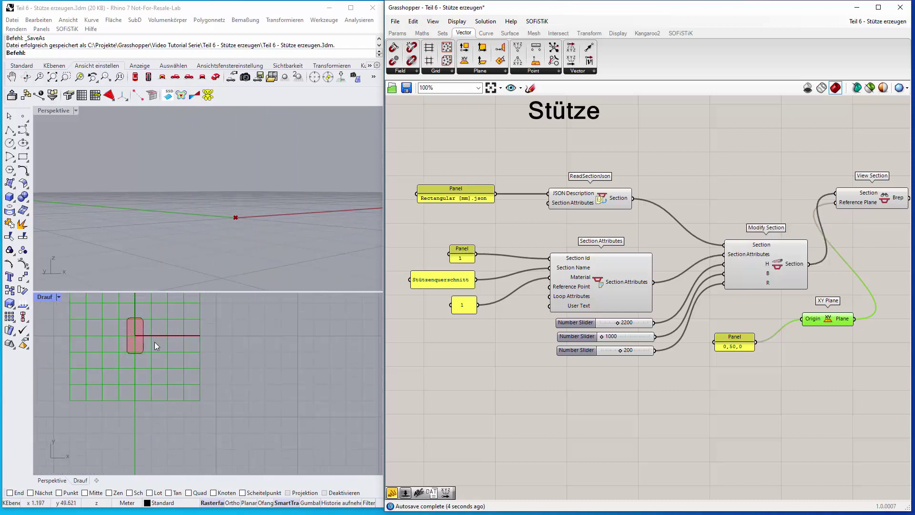
scroll(190, 365, down, 8)
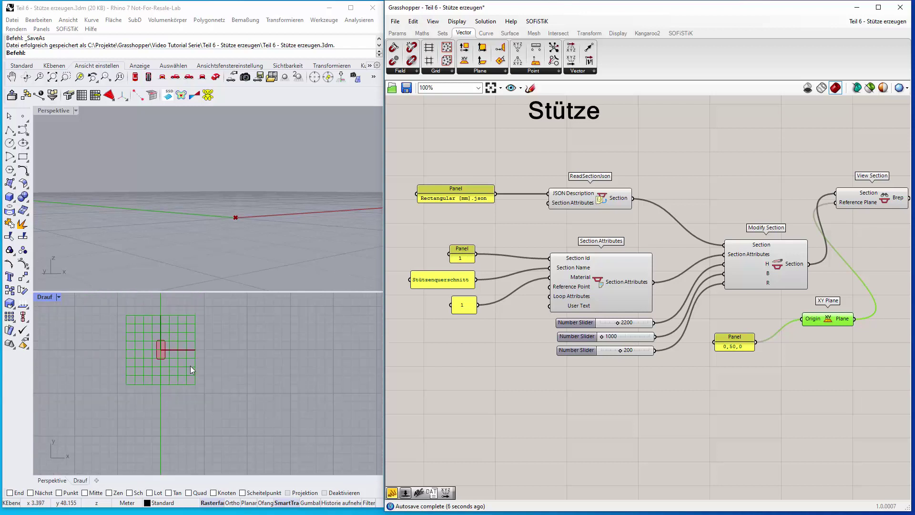
scroll(188, 364, up, 2)
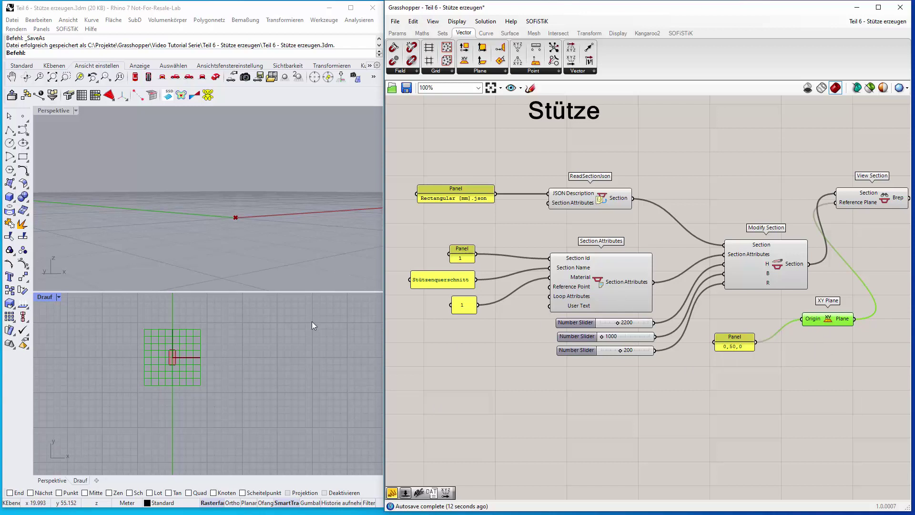
scroll(245, 376, down, 4)
right_drag(254, 385, 216, 349)
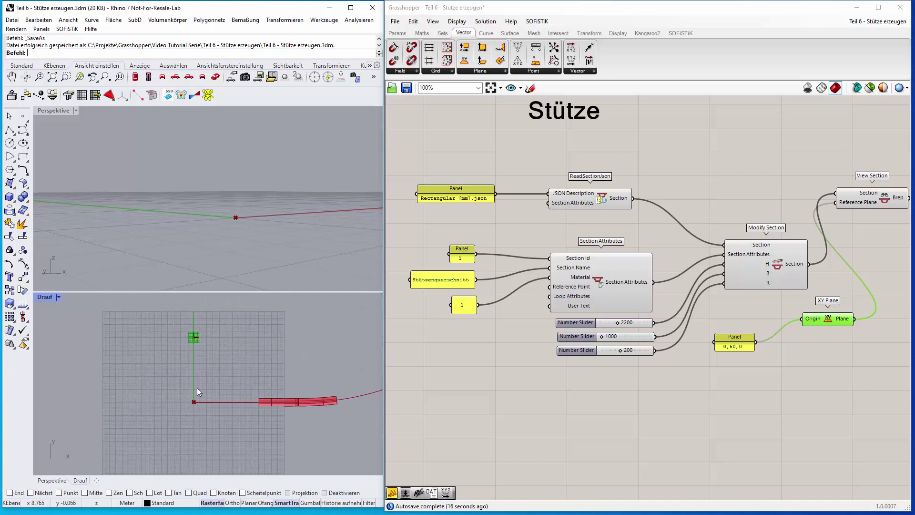
Step: Turn on the preview of the View Section component in the Querschnittsdefinition Überbau group
scroll(522, 342, down, 10)
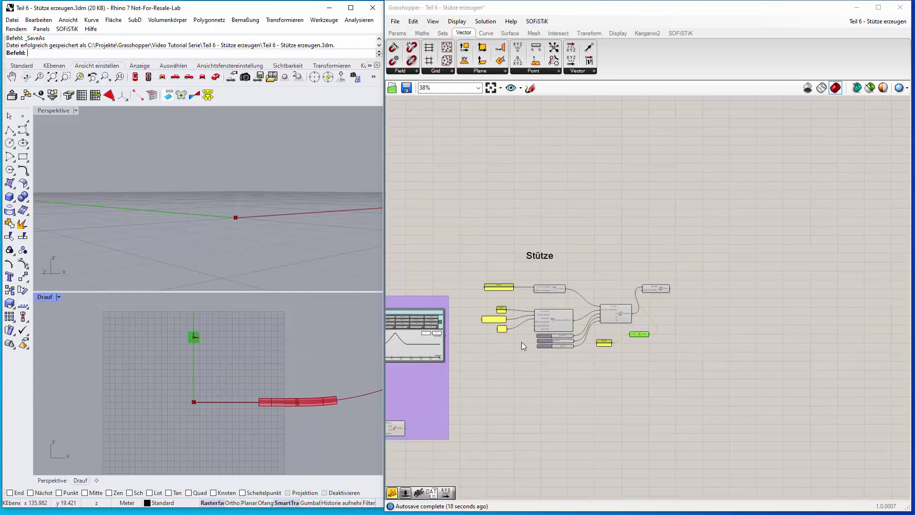
right_drag(517, 377, 666, 370)
scroll(610, 332, up, 11)
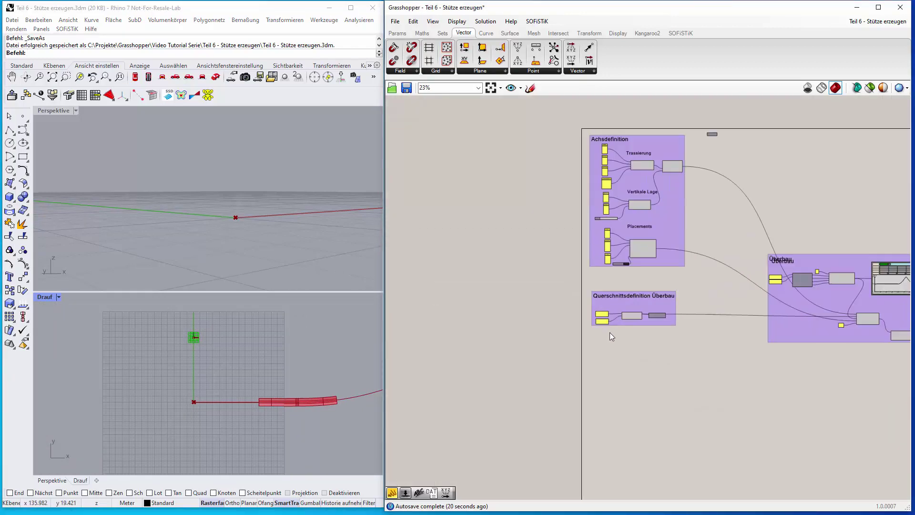
click(641, 377)
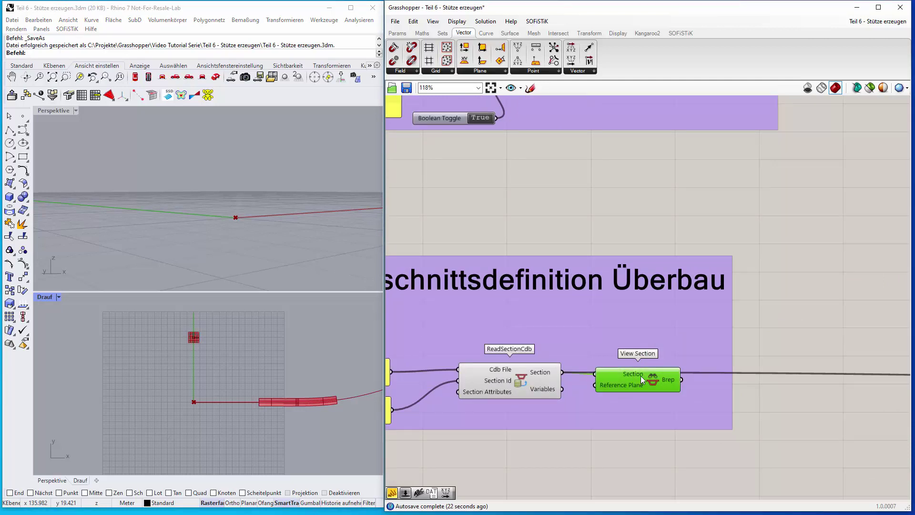
middle_click(642, 375)
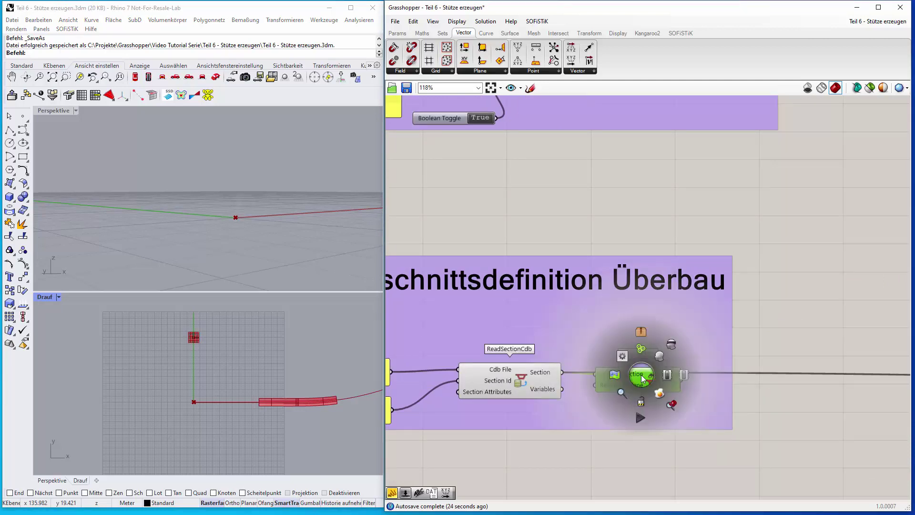
click(661, 356)
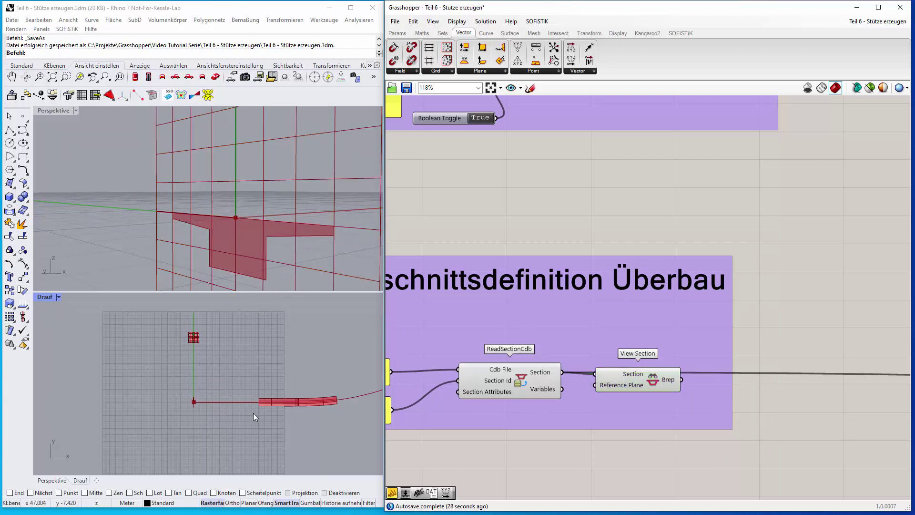
Step: Return to the Stütze definition and select its View Section to examine the column section's labelled points in the top view
scroll(717, 318, down, 6)
scroll(763, 371, down, 1)
right_drag(766, 404, 528, 398)
scroll(614, 278, up, 2)
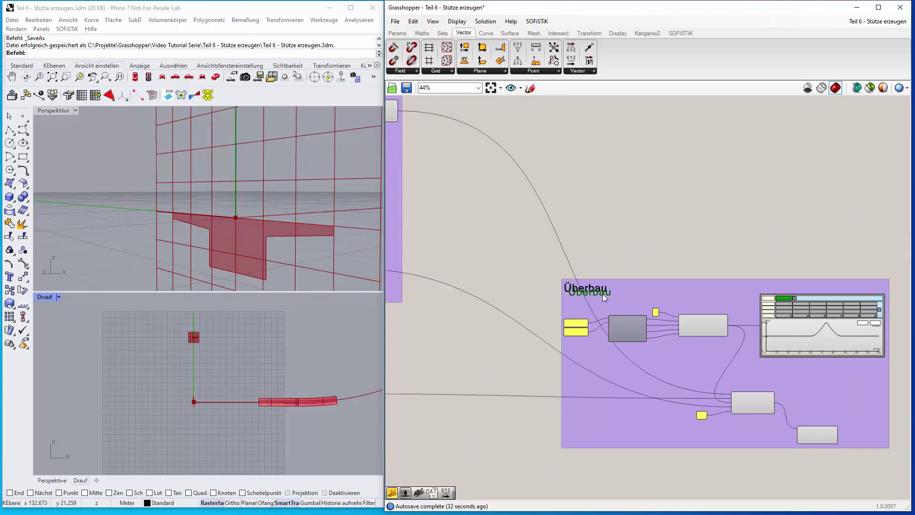
scroll(691, 327, down, 3)
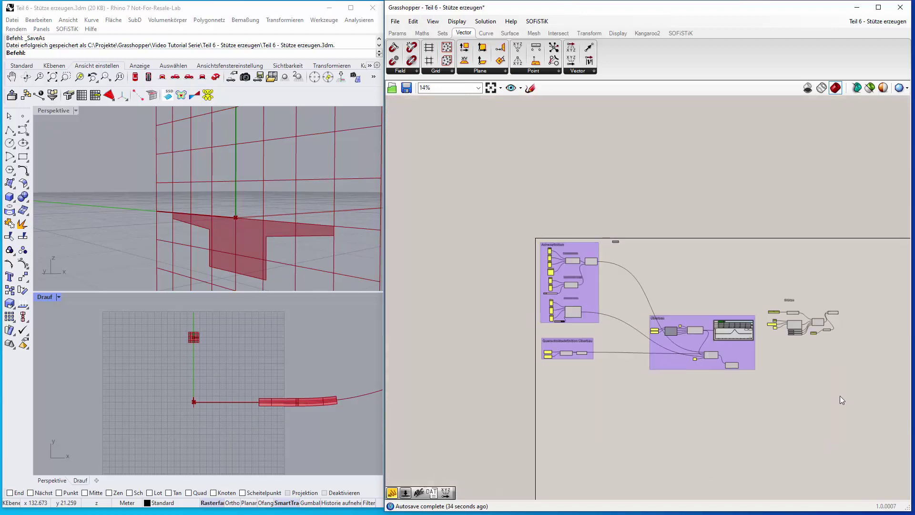
right_drag(840, 396, 674, 270)
scroll(648, 254, up, 1)
scroll(647, 255, up, 5)
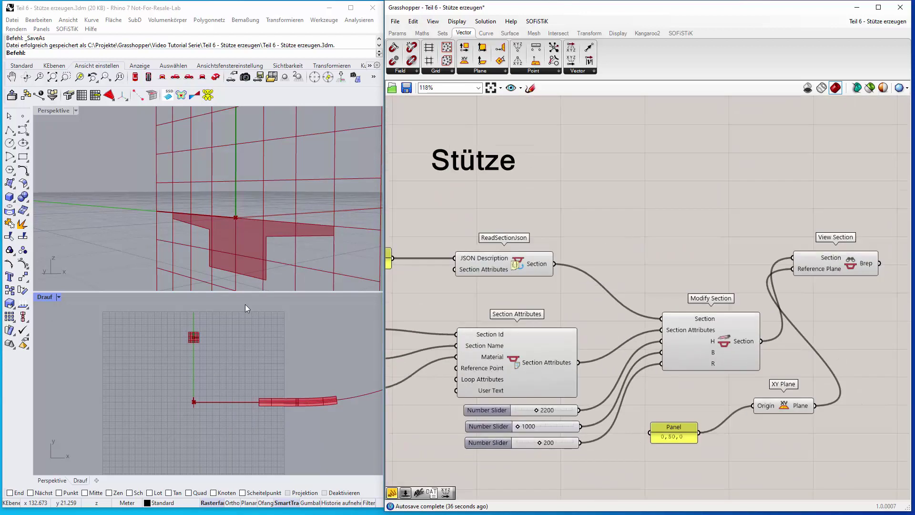
click(838, 266)
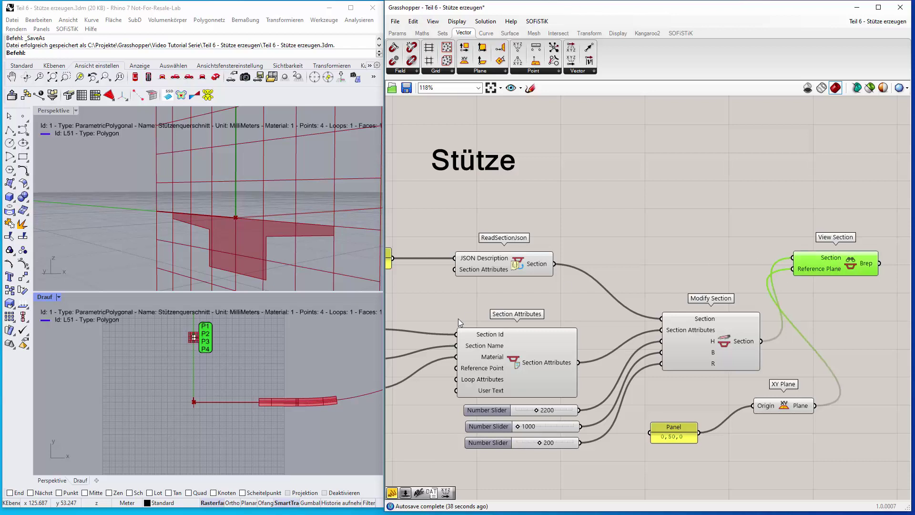
scroll(181, 338, up, 6)
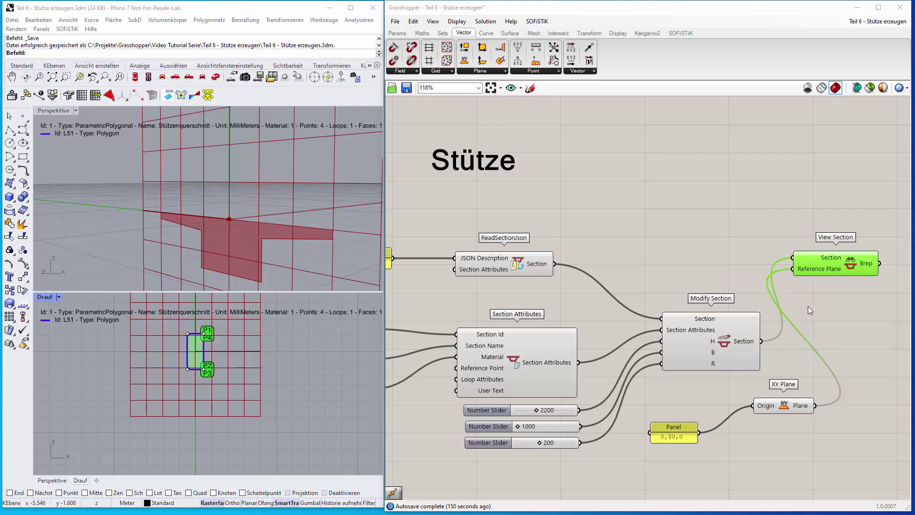
Step: Reposition the Stütze View Section component closer to the level of Modify Section
scroll(809, 306, down, 2)
right_drag(827, 327, 670, 266)
drag(648, 245, 676, 260)
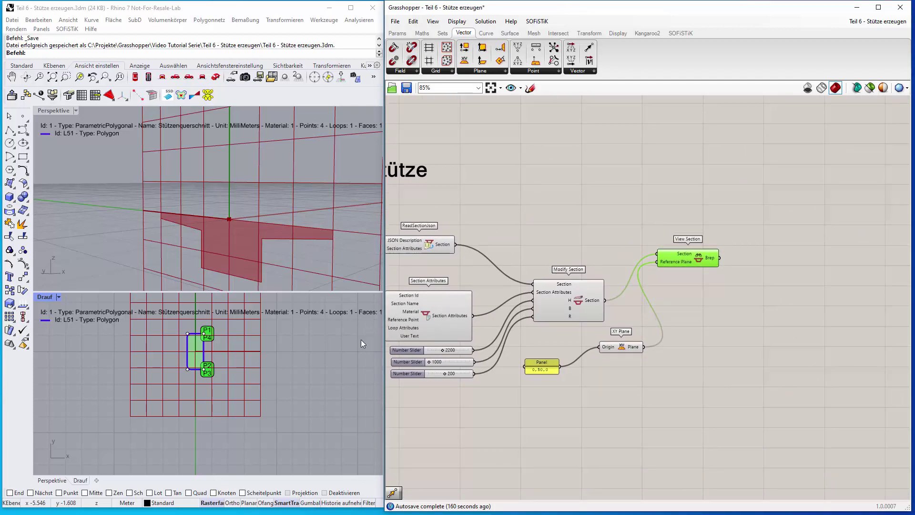
Step: Examine the column section lying on its reference plane in the perspective view
click(197, 198)
scroll(192, 201, down, 5)
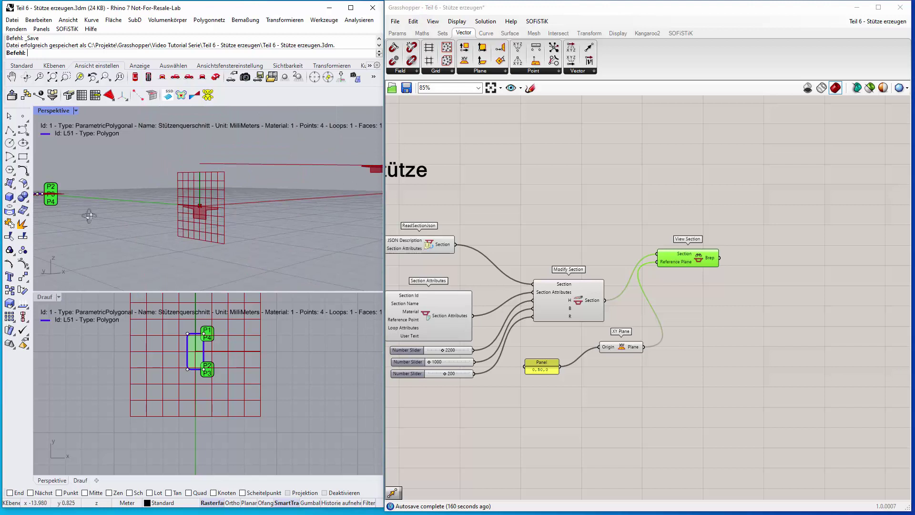
shift+right_drag(95, 210, 150, 201)
scroll(149, 201, up, 5)
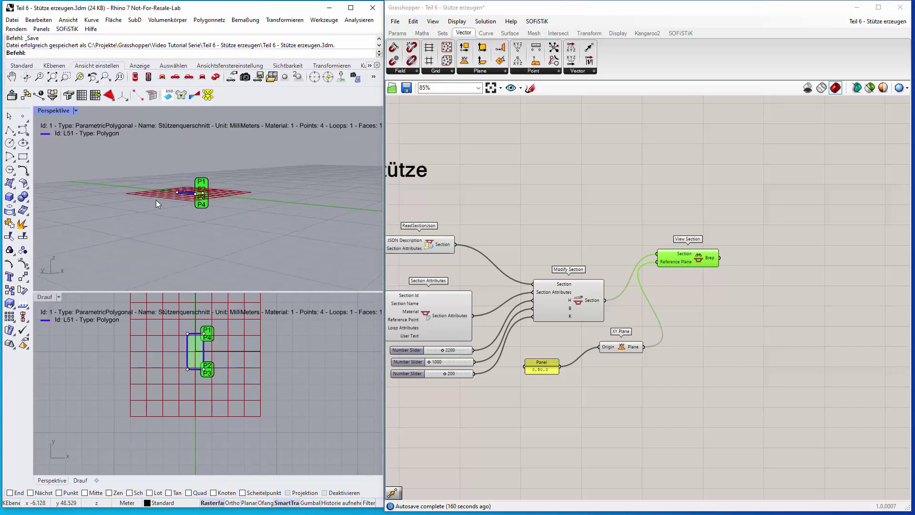
Step: Add an Extrude component beside the column's View Section and connect the Brep output to its Base input
scroll(205, 196, up, 3)
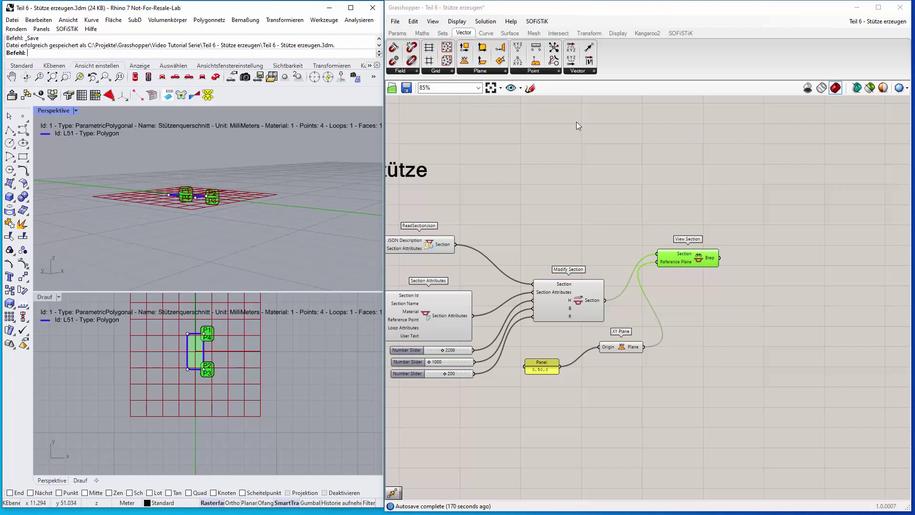
click(510, 33)
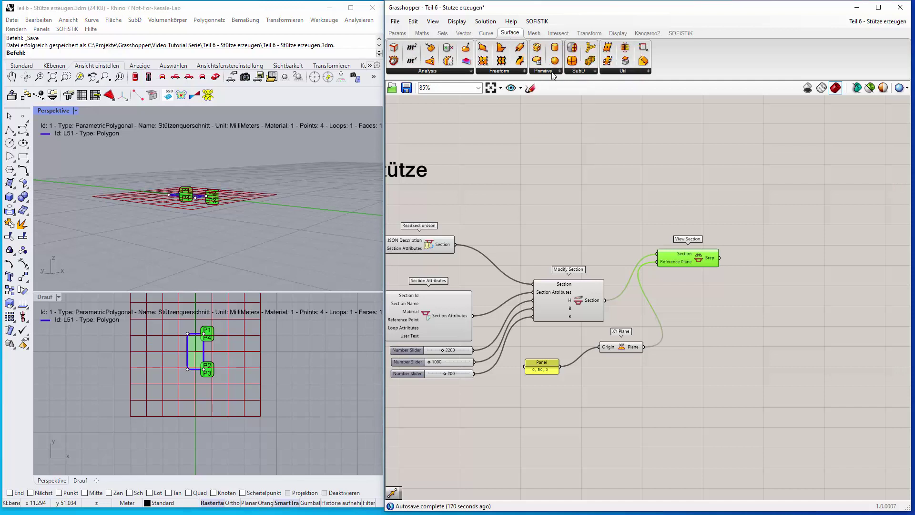
click(525, 71)
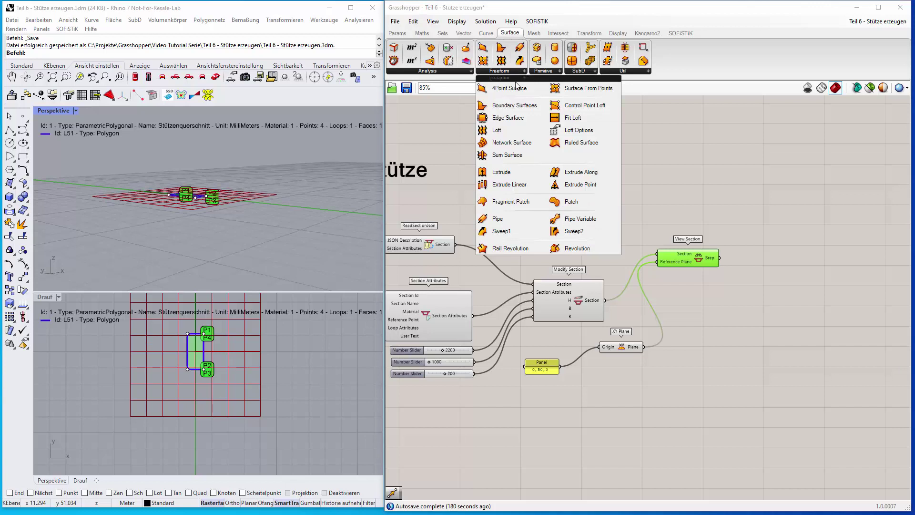
click(505, 176)
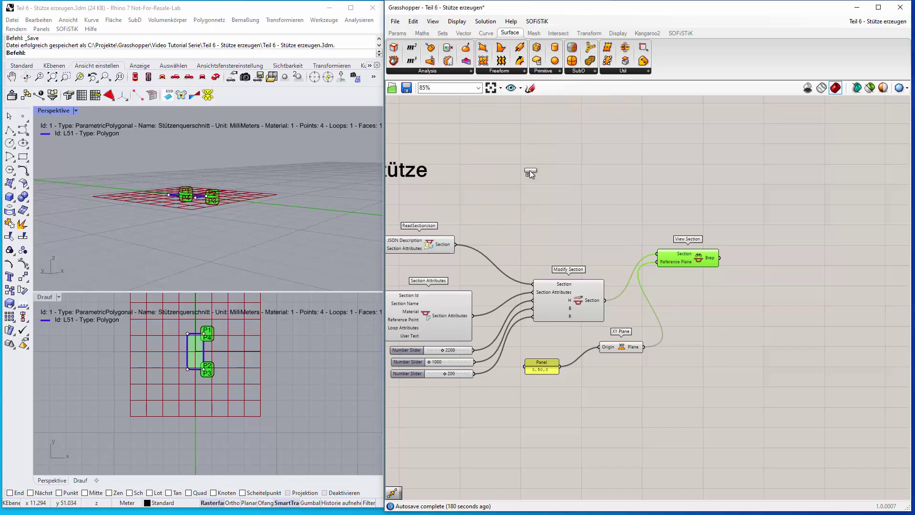
click(794, 247)
scroll(810, 247, up, 4)
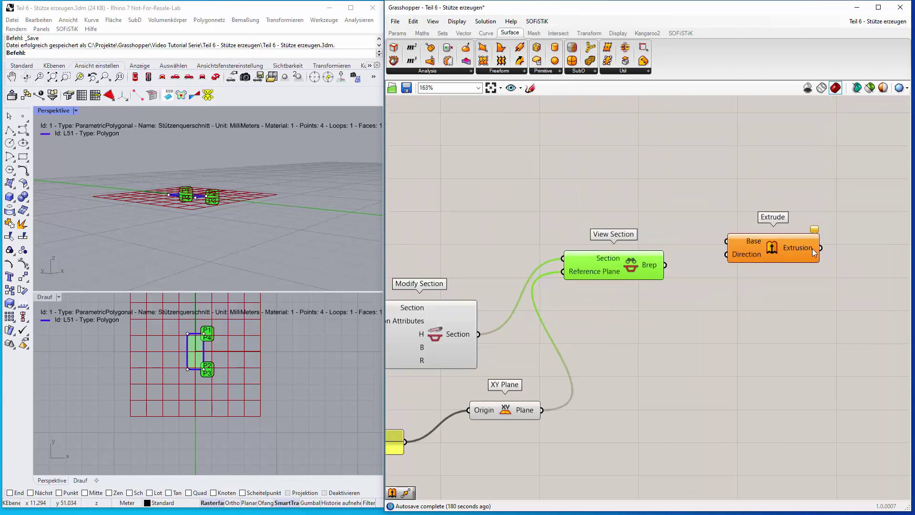
drag(793, 245, 809, 265)
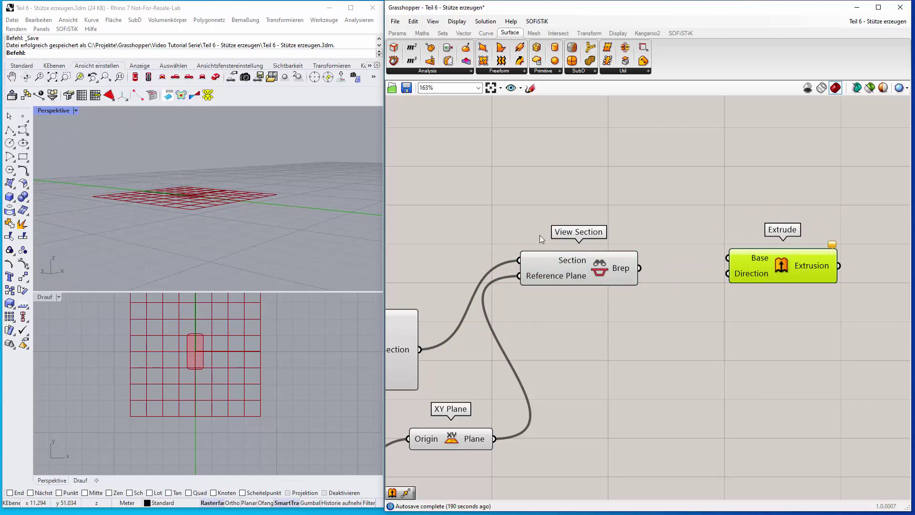
drag(640, 268, 728, 259)
mouse_move(749, 274)
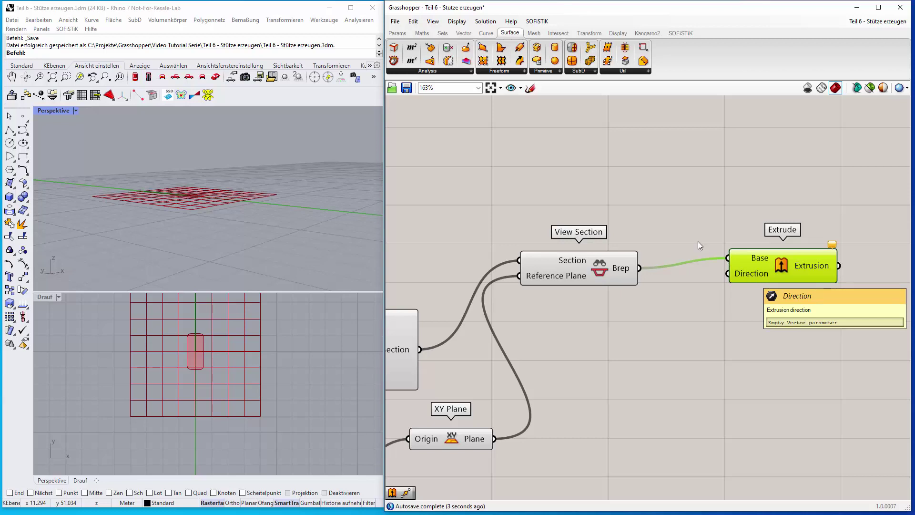
Step: Add a Unit Z vector component below the gap between View Section and Extrude
click(463, 33)
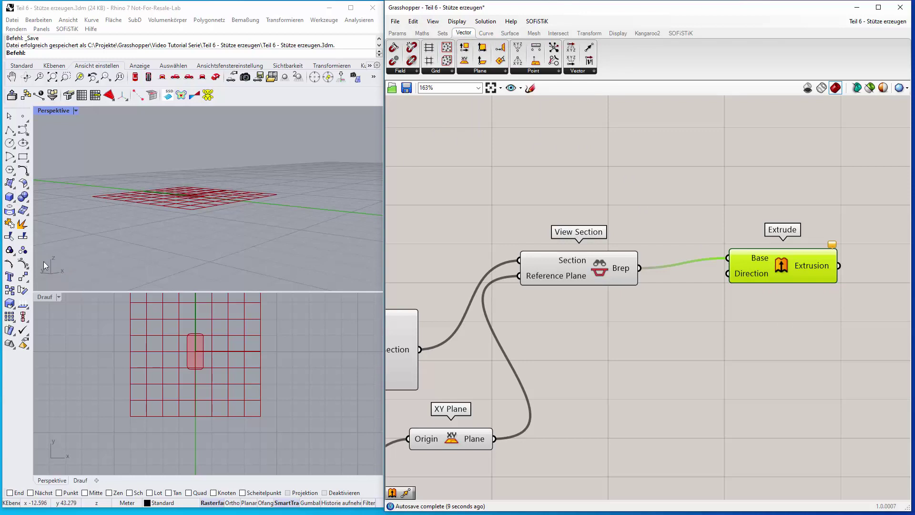
click(595, 71)
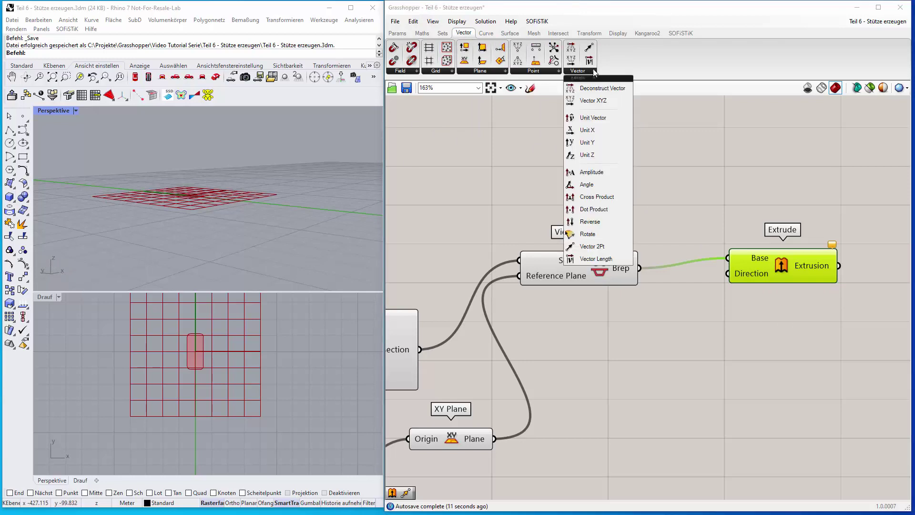
click(613, 152)
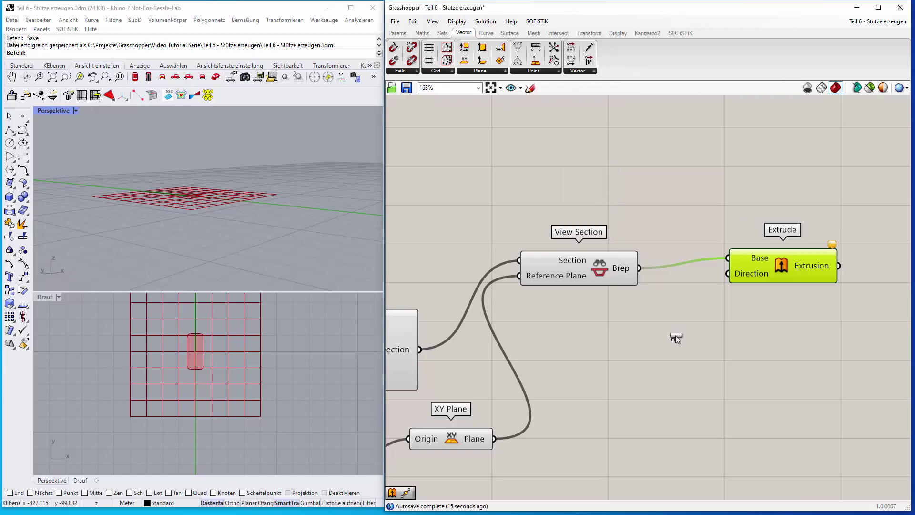
click(672, 333)
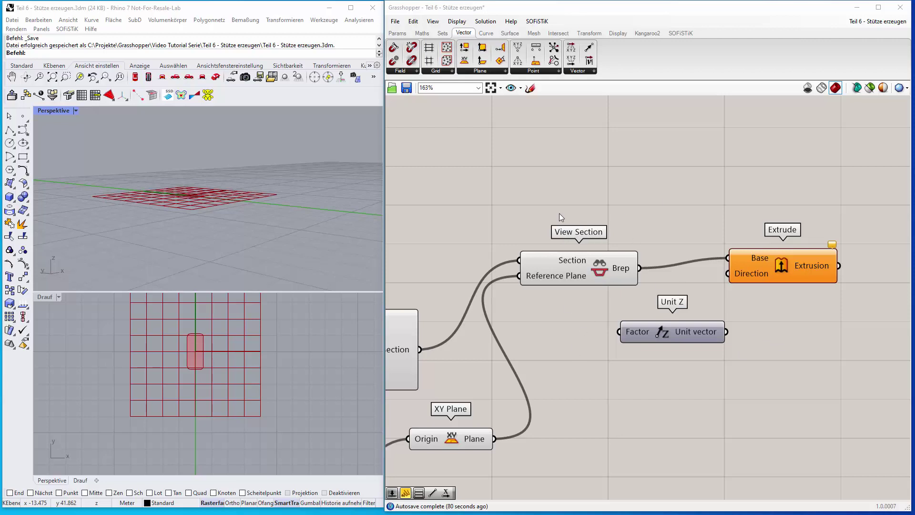
Step: Create a number slider from 0 to 10, set it to 3 and connect it to the Factor input of Unit Z
double_click(600, 384)
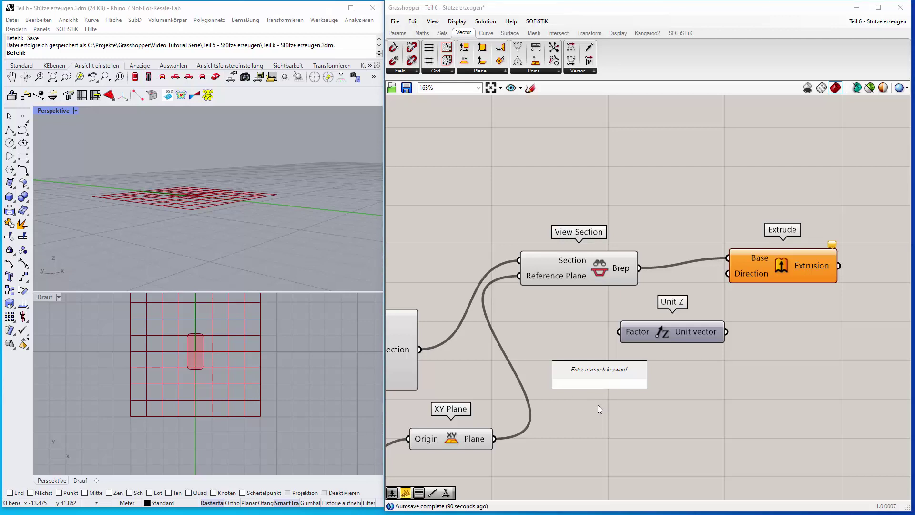
text(0<10)
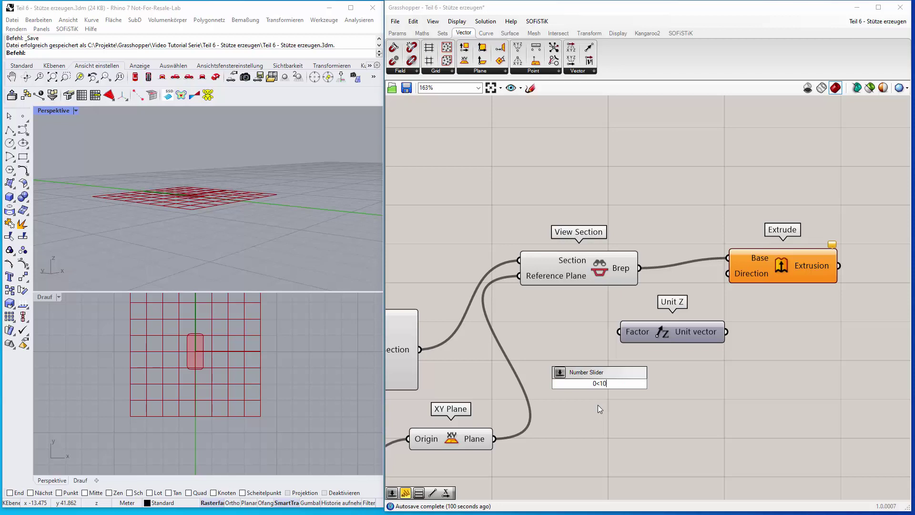
key(Return)
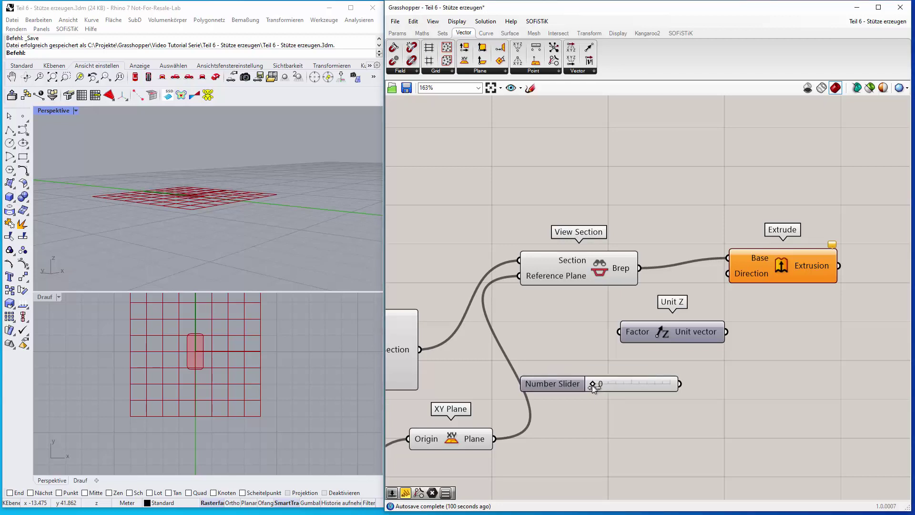
drag(669, 393, 612, 366)
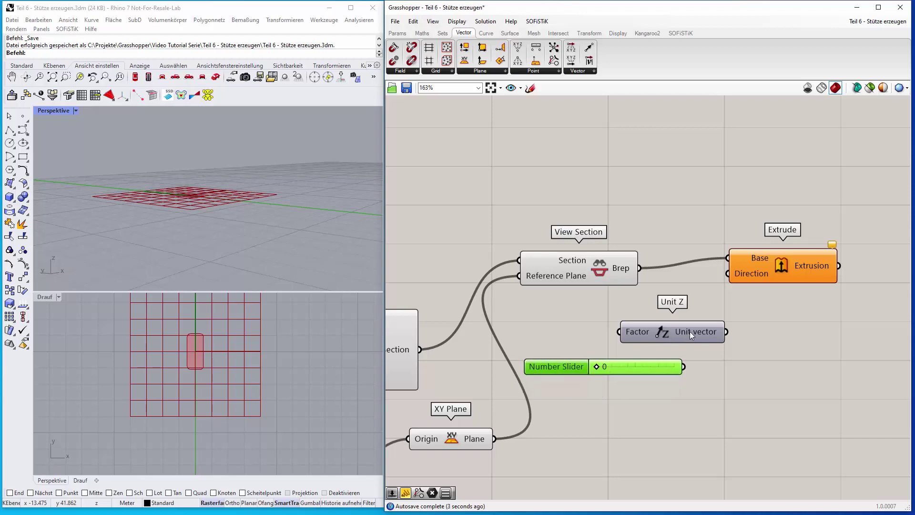
drag(690, 331, 755, 335)
drag(643, 364, 685, 335)
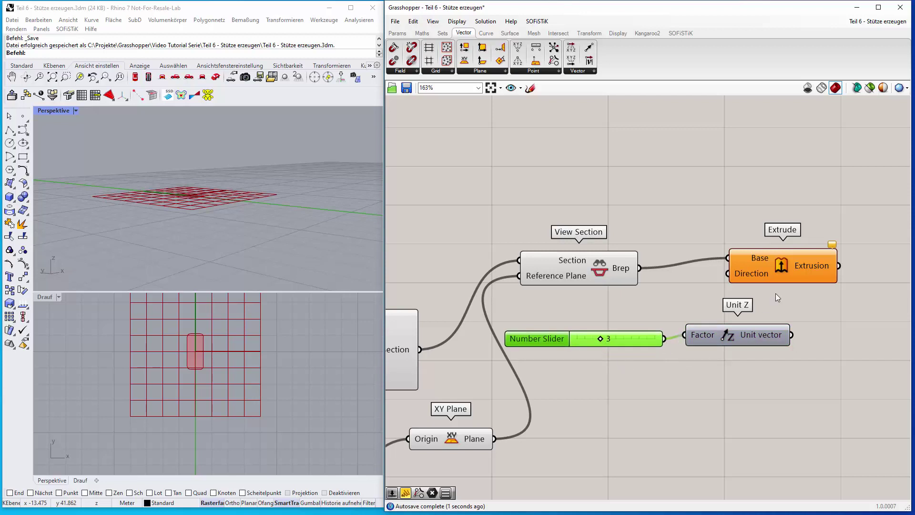
Step: Shift the Extrude component away from Unit Z and connect the unit vector to its Direction input
drag(803, 265, 848, 250)
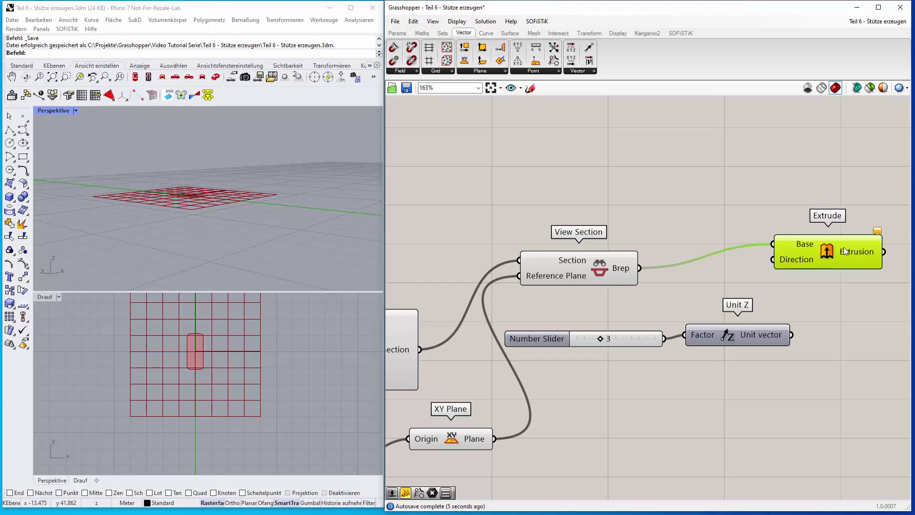
drag(792, 335, 773, 259)
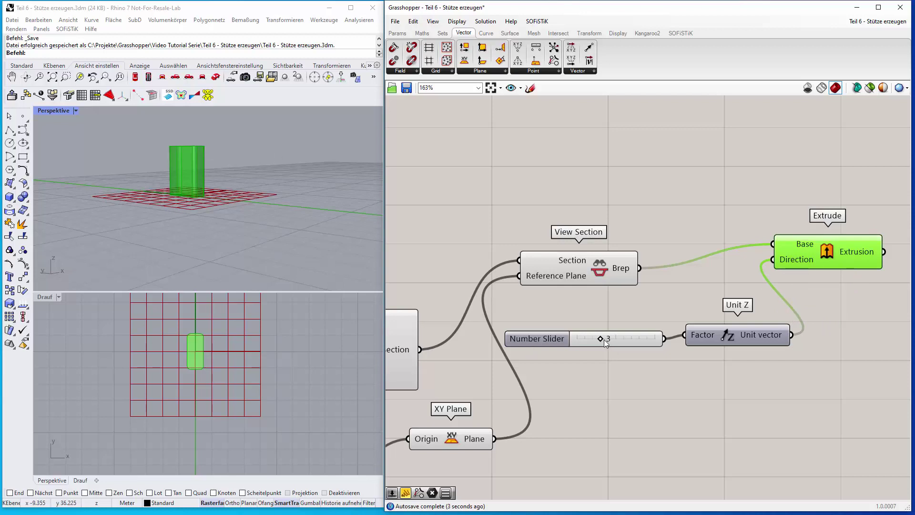
mouse_move(602, 339)
mouse_down()
mouse_move(621, 338)
mouse_move(589, 333)
mouse_move(623, 334)
mouse_move(599, 337)
mouse_up()
key(ctrl+z)
Step: Examine the extruded column's direction relative to its reference plane and the superstructure in the perspective view
scroll(272, 230, down, 6)
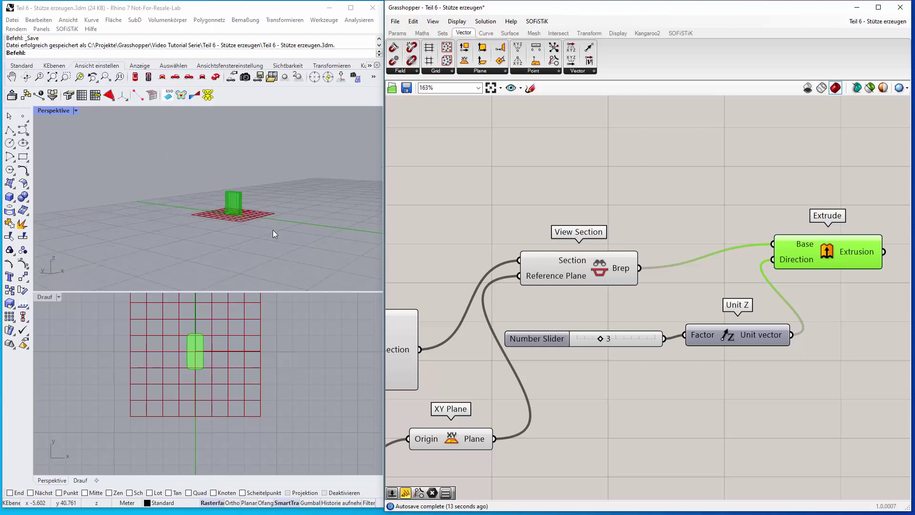
scroll(273, 230, down, 3)
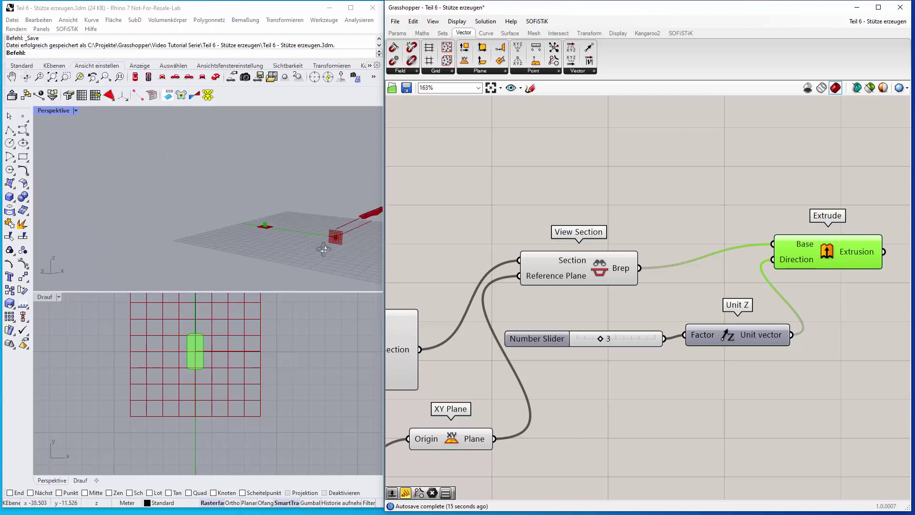
right_drag(302, 254, 260, 234)
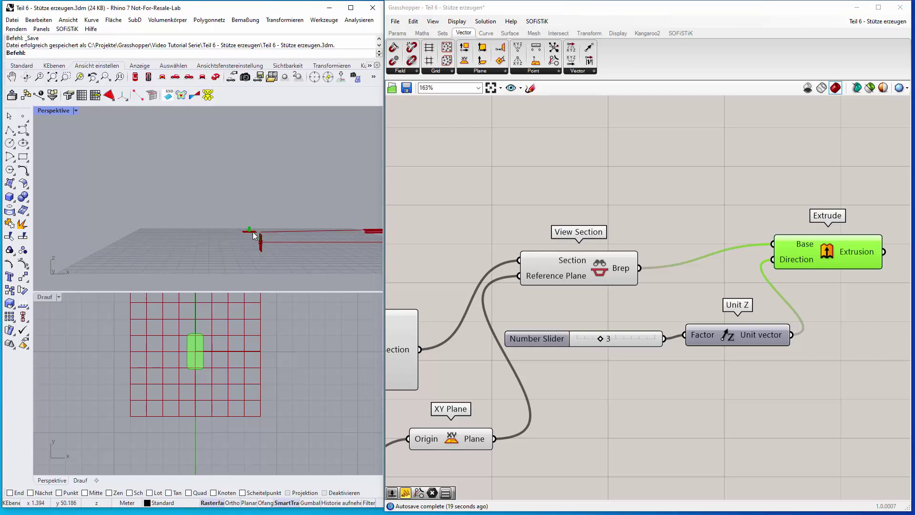
scroll(250, 233, up, 2)
scroll(251, 233, up, 2)
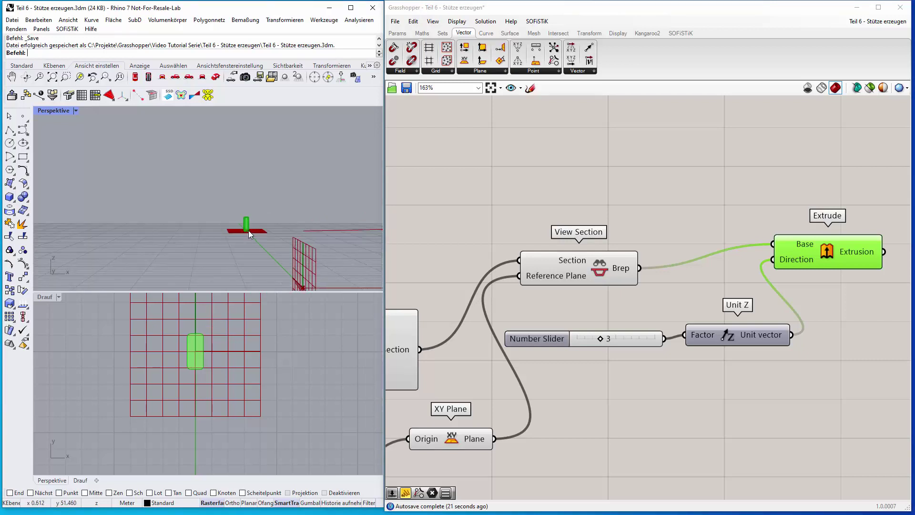
right_drag(247, 230, 254, 238)
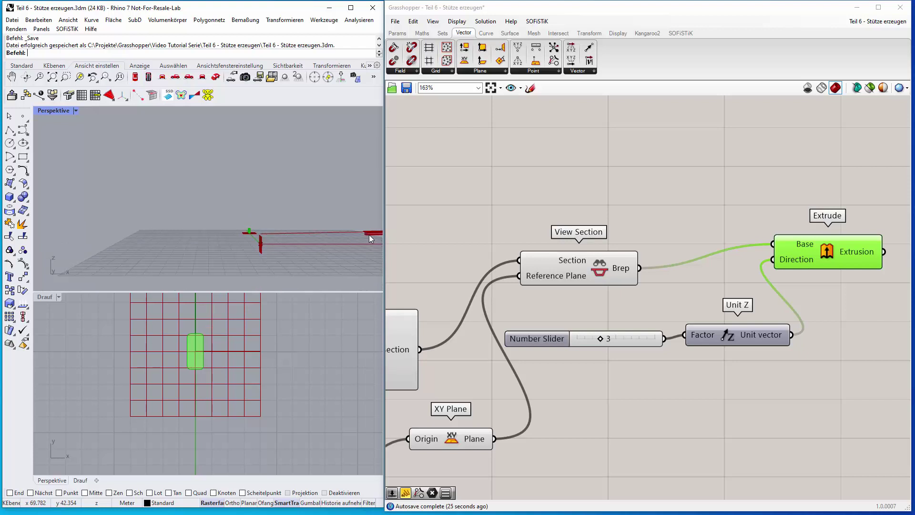
right_drag(226, 230, 262, 246)
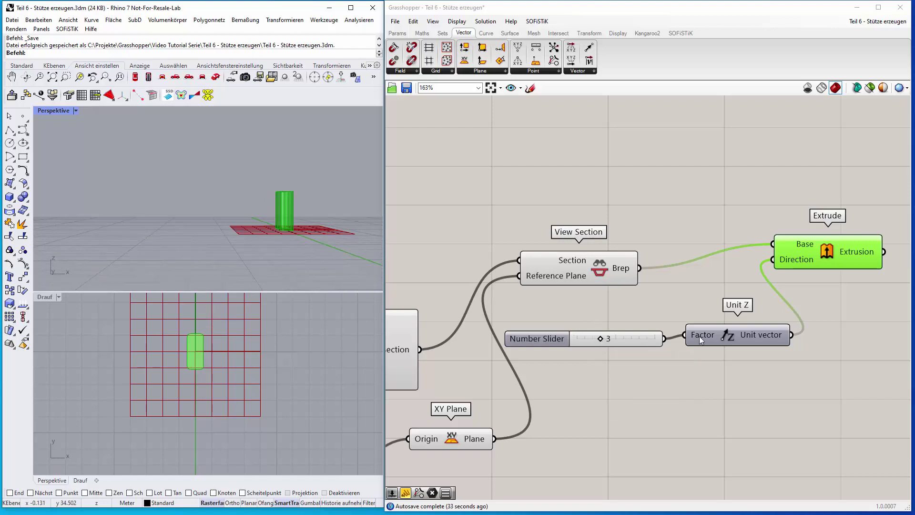
Step: Reverse the extrusion by applying the expression x*-1 to the Direction input of Extrude, keeping the height slider at 3
right_click(785, 258)
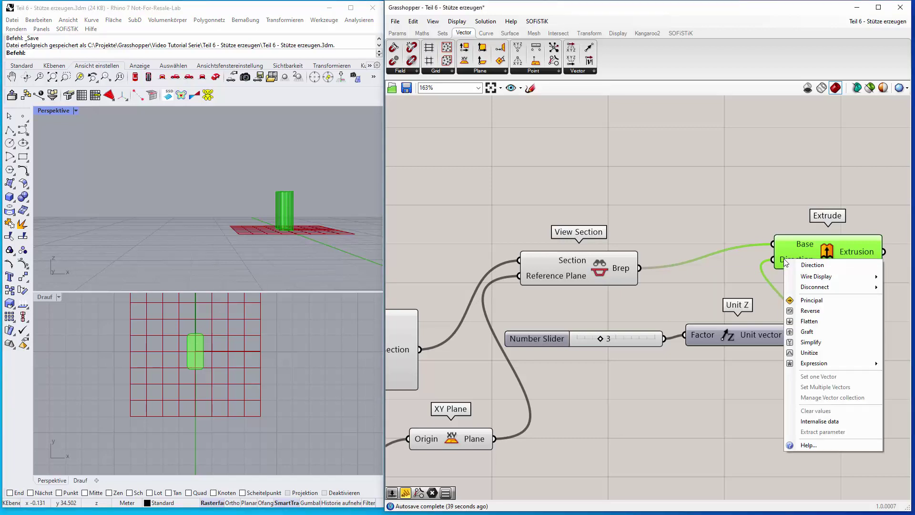
mouse_move(809, 368)
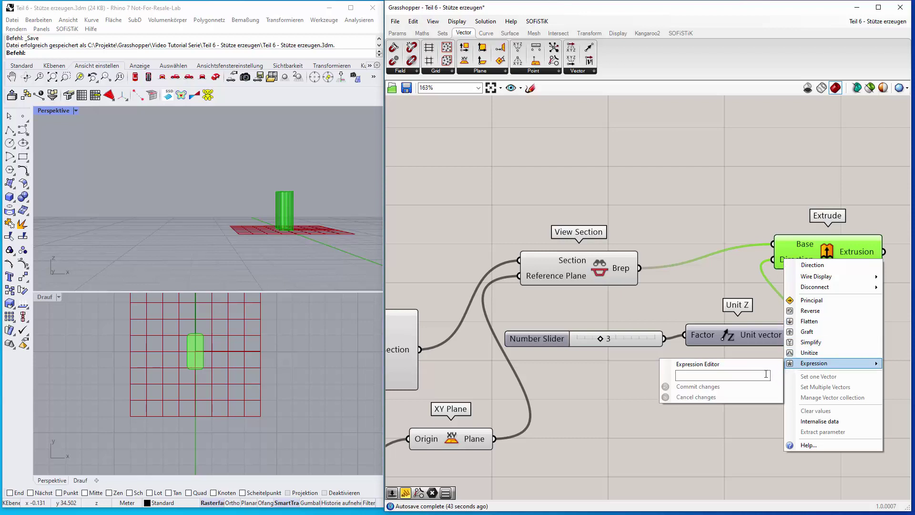
click(749, 377)
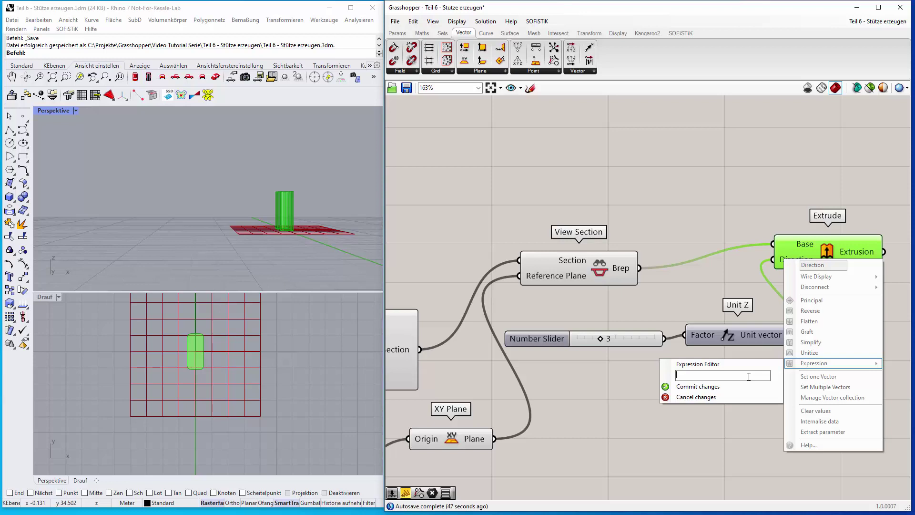
text(x*-1)
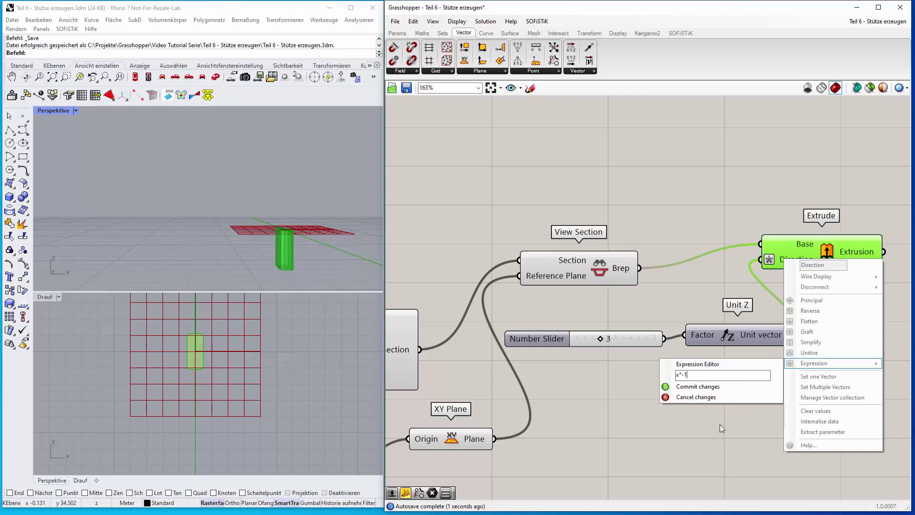
click(692, 389)
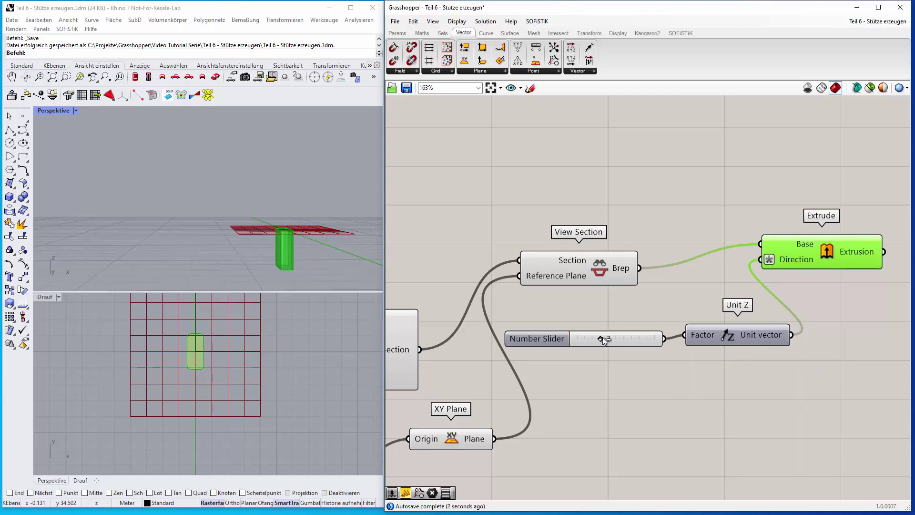
mouse_move(599, 338)
mouse_down()
mouse_move(580, 338)
mouse_move(624, 338)
mouse_move(589, 334)
mouse_move(602, 338)
mouse_up()
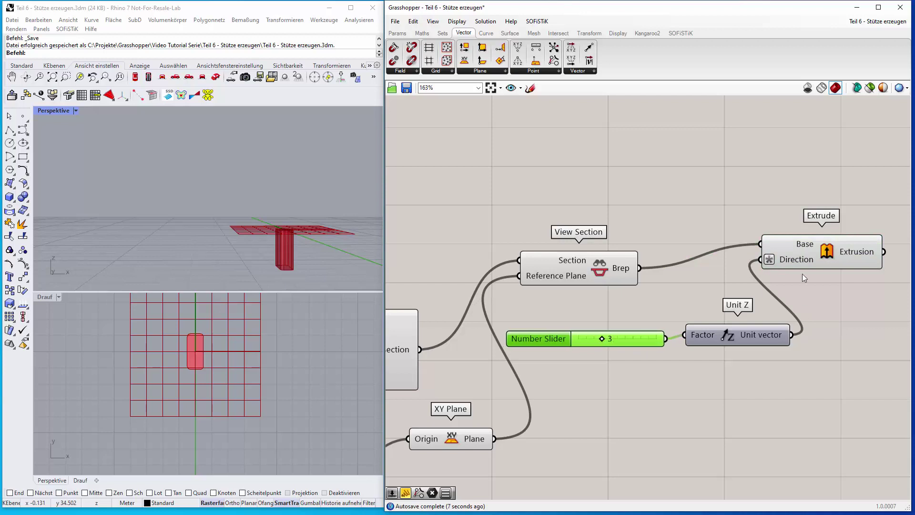
mouse_move(768, 259)
Step: Examine the downward column and the haunched superstructure area over the support in the perspective view
scroll(239, 249, down, 3)
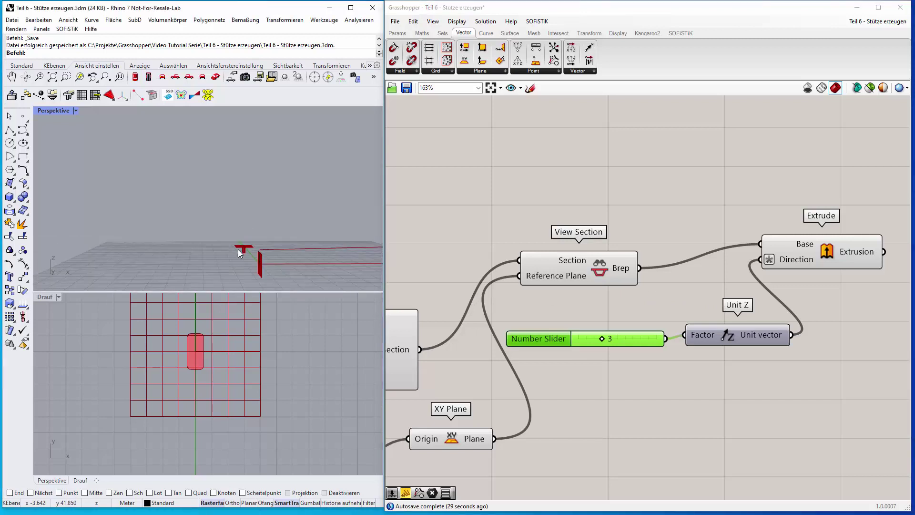
right_drag(239, 250, 210, 263)
right_drag(153, 261, 172, 273)
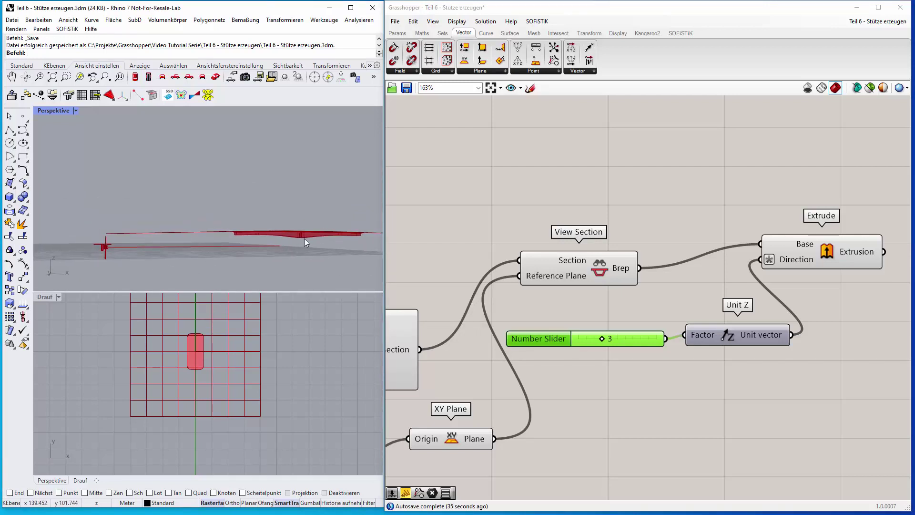
scroll(302, 238, up, 5)
scroll(301, 239, down, 2)
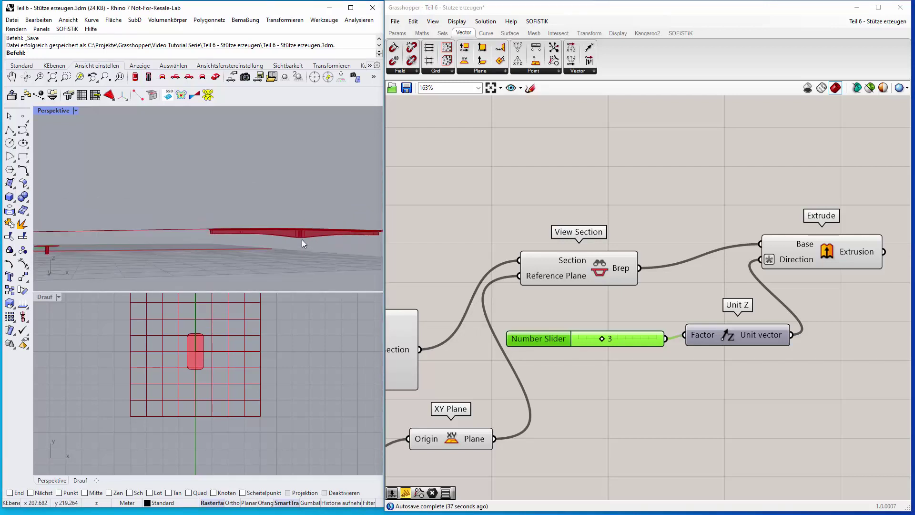